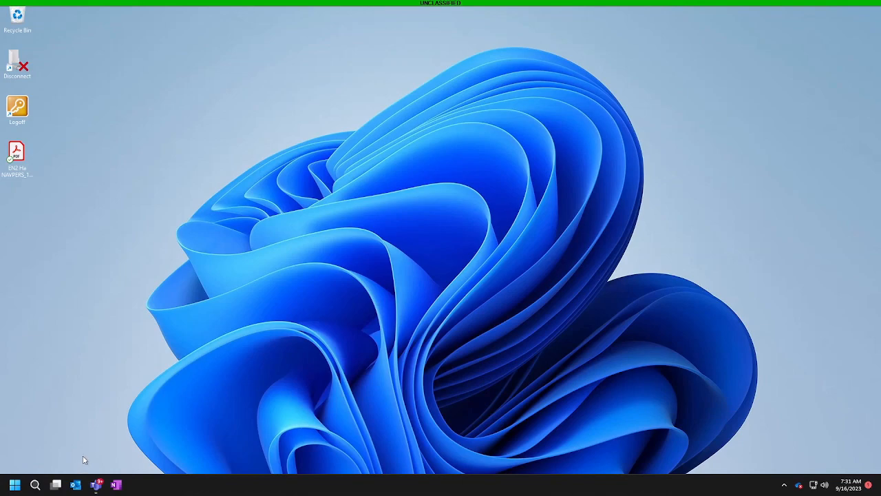
Open the local OneDrive - US Navy-flankspeed folder in File Explorer and maximize its window.
left_click(799, 485)
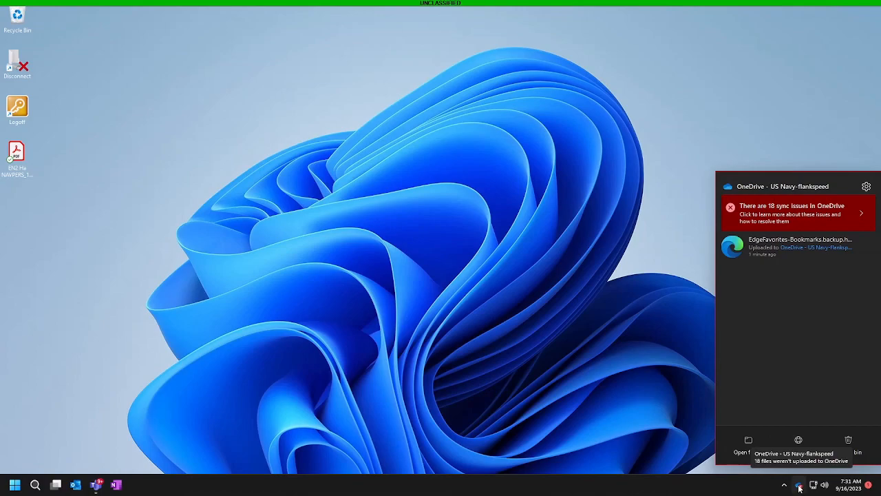
left_click(756, 441)
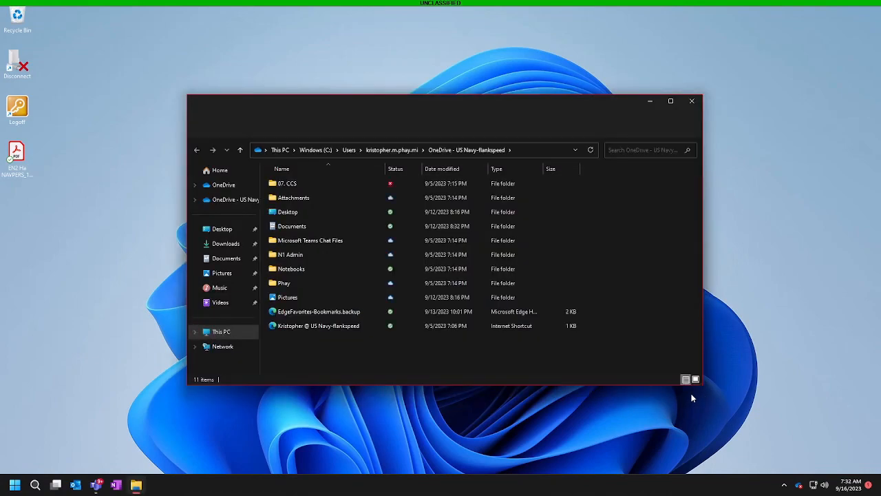
left_click(671, 101)
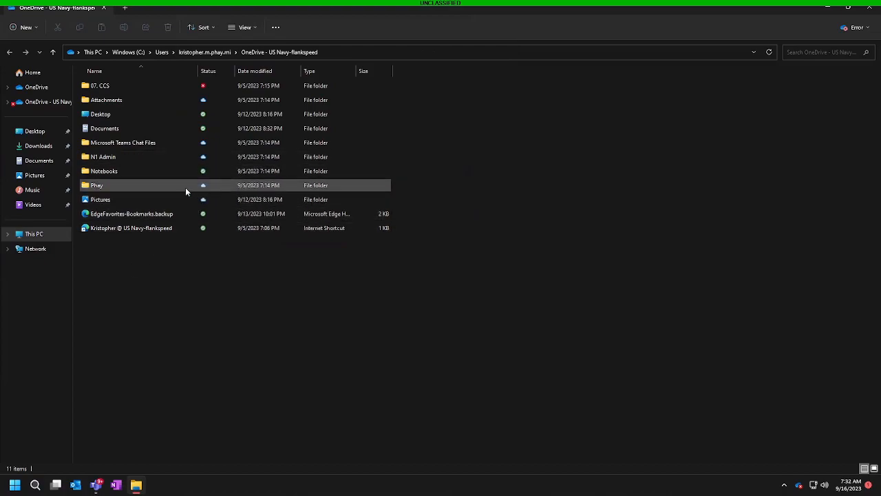
Create a folder named "OneNote Demo" in the OneDrive - US Navy-flankspeed folder and open it.
right_click(173, 336)
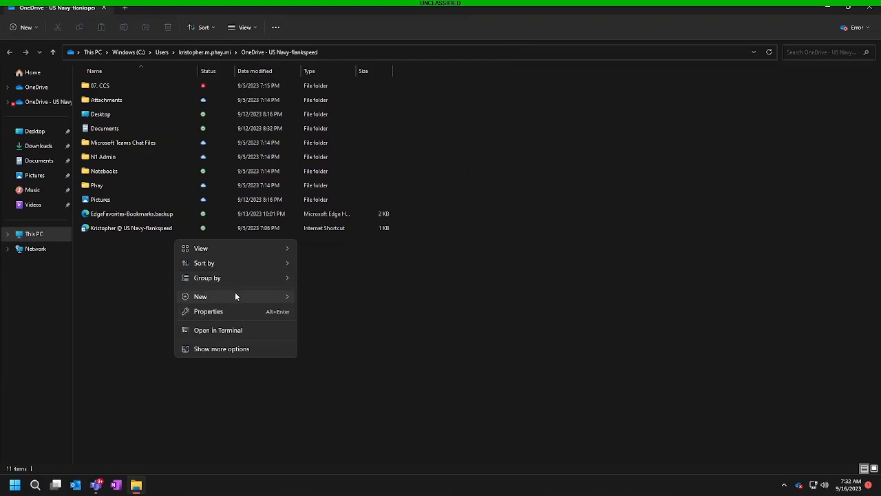
mouse_move(255, 296)
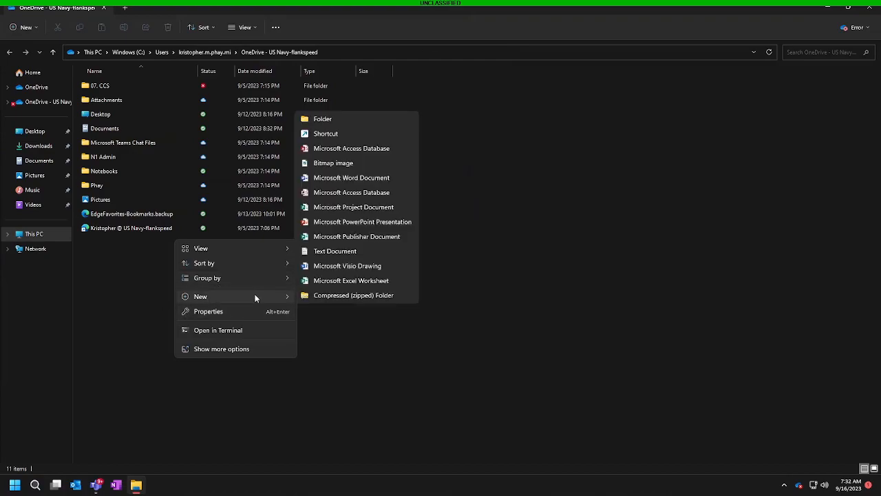
left_click(328, 123)
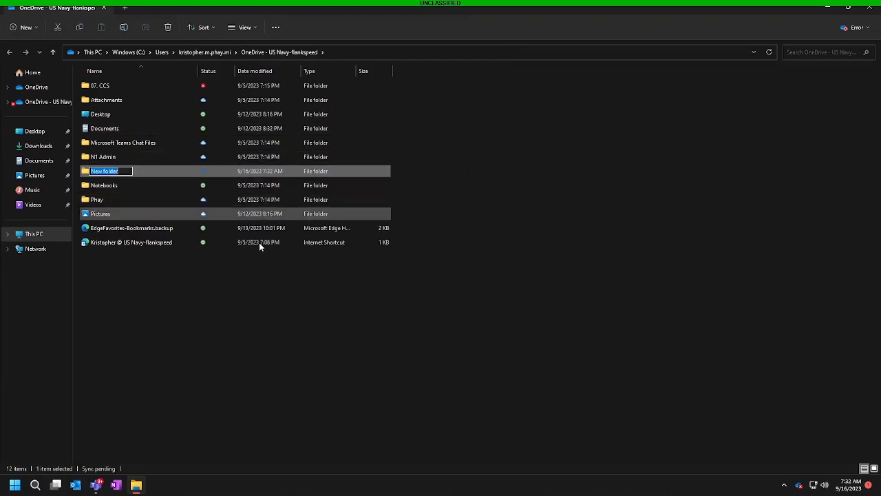
type("OneNote")
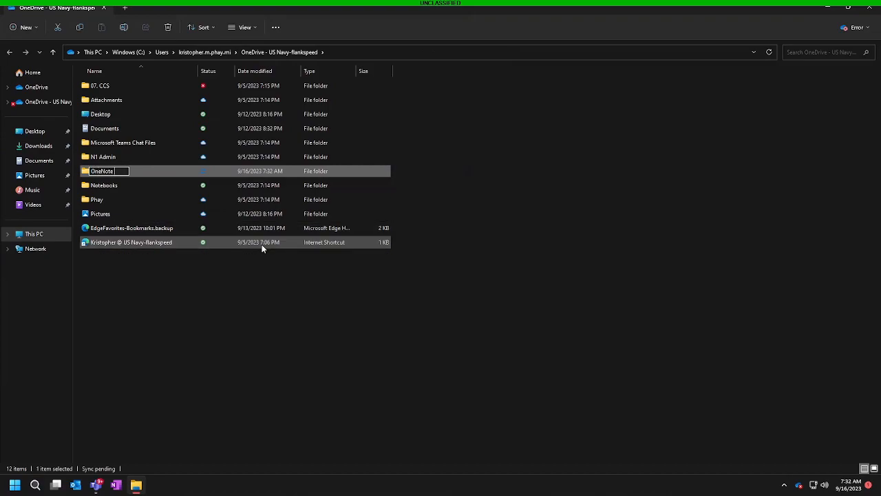
type(" Demo")
key("Return")
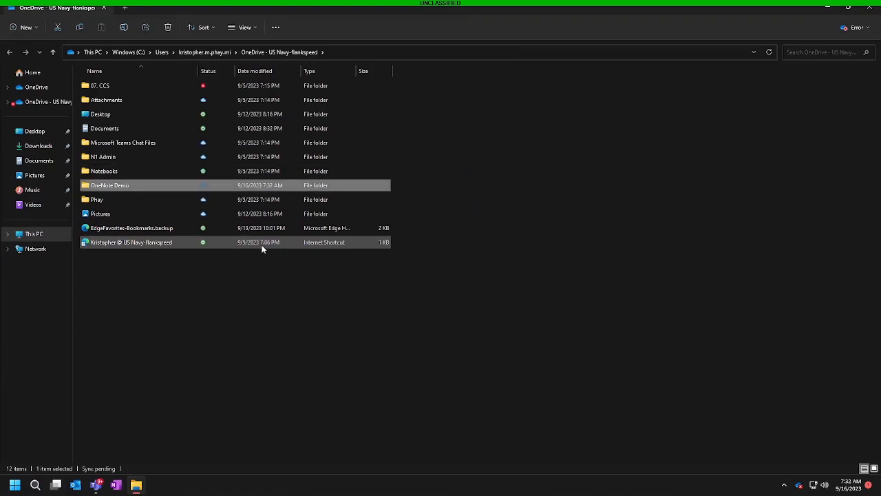
key("Return")
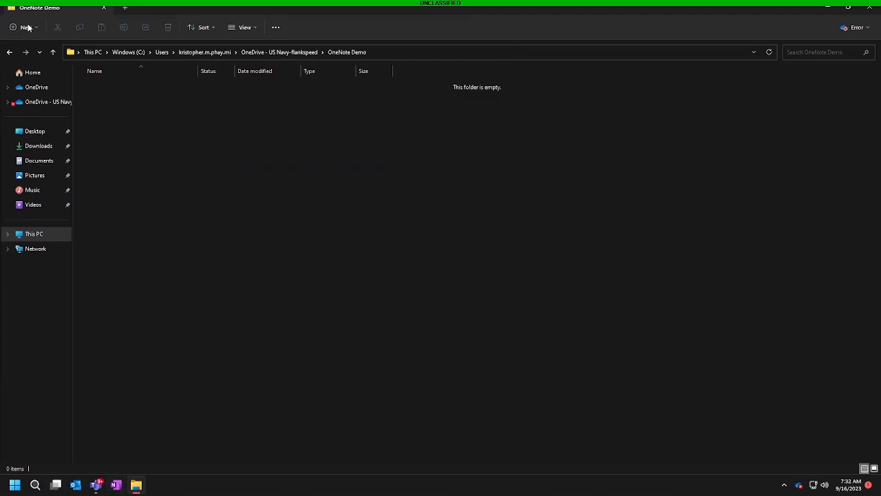
Shrink the folder window and check which new item types can be created in the OneNote Demo folder.
left_click_drag(344, 9, 376, 107)
left_click(142, 106)
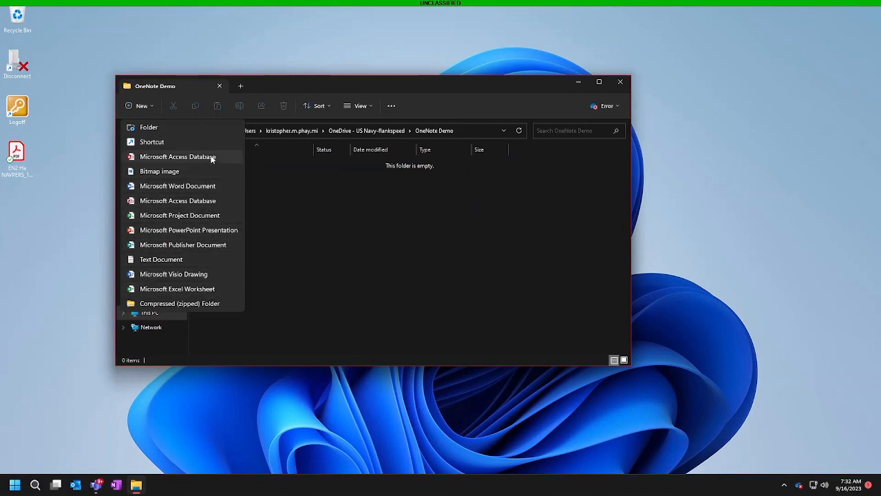
left_click(310, 299)
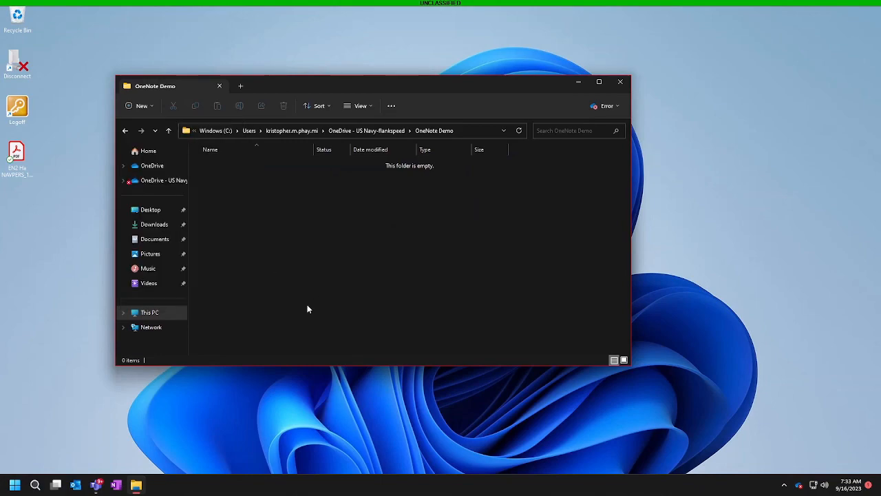
Switch to OneNote by launching the application.
left_click(116, 485)
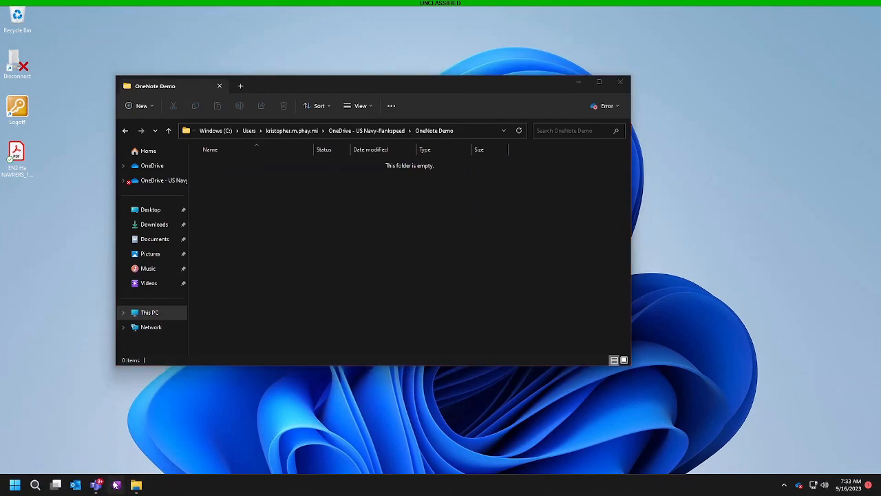
right_click(115, 485)
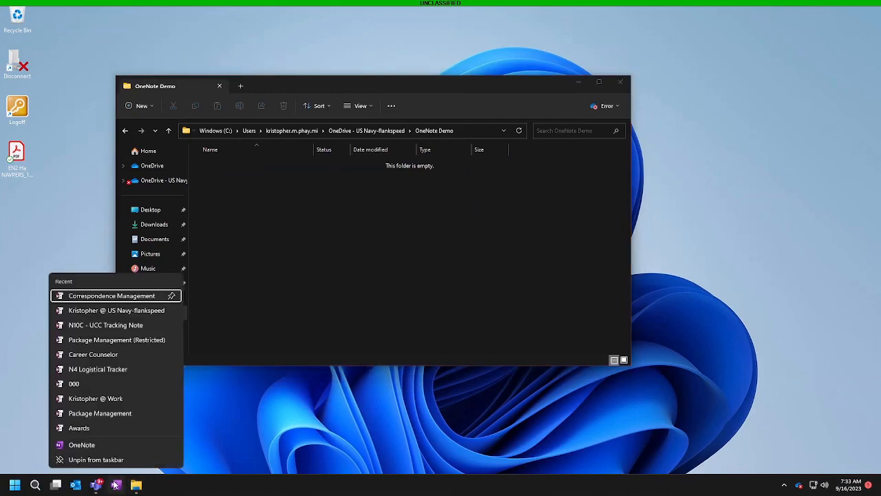
left_click(105, 445)
right_click(106, 444)
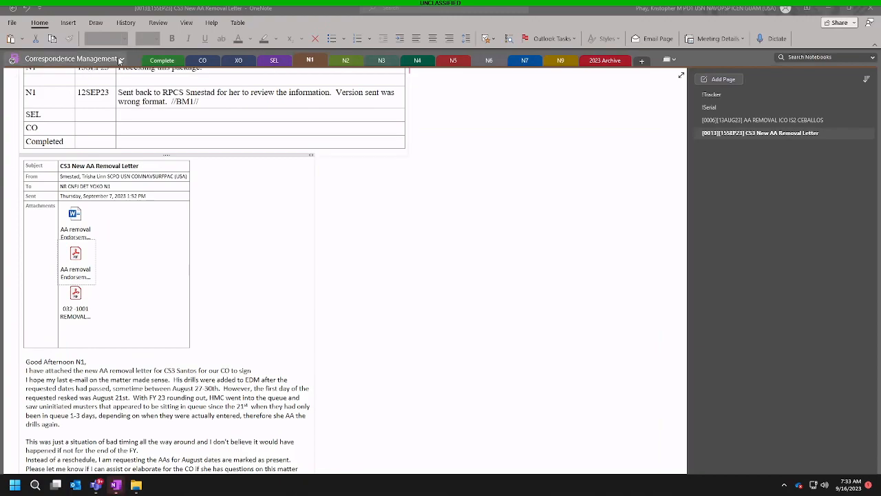
Start a new notebook on OneDrive - US Navy-flankspeed and choose the OneNote Demo folder as its location.
left_click(119, 60)
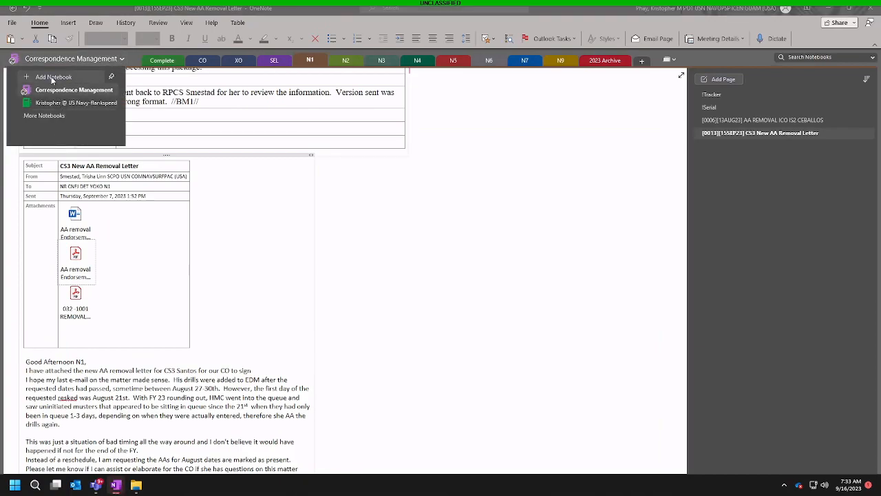
left_click(53, 77)
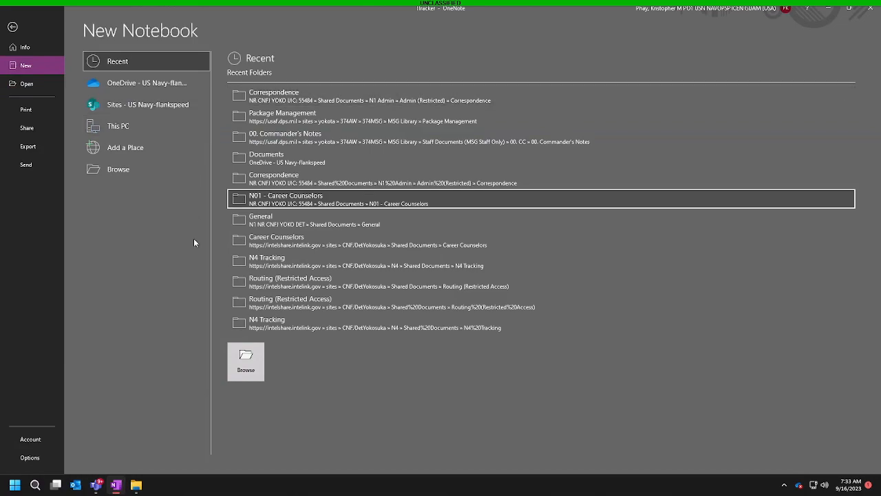
left_click(156, 84)
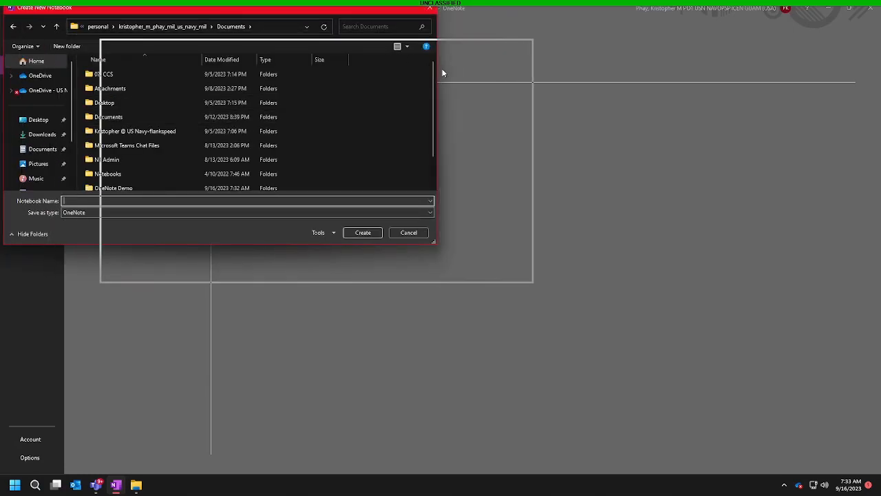
scroll(287, 219, "down", 1)
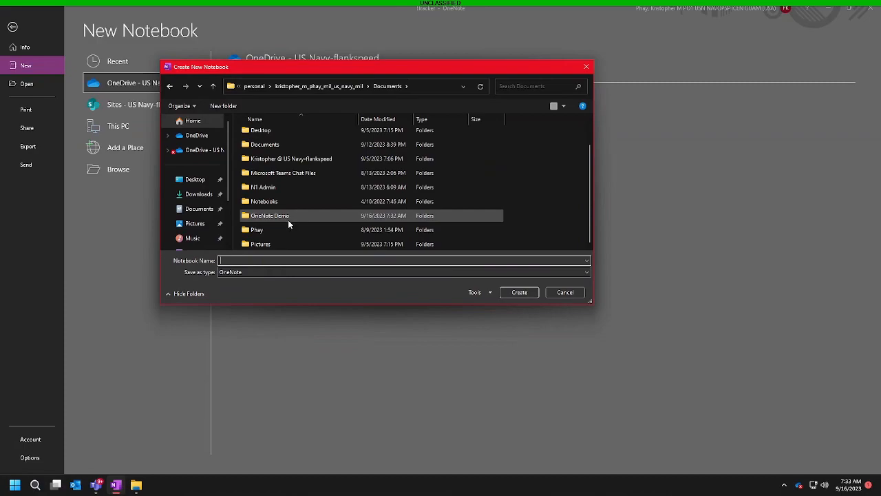
left_click(288, 219)
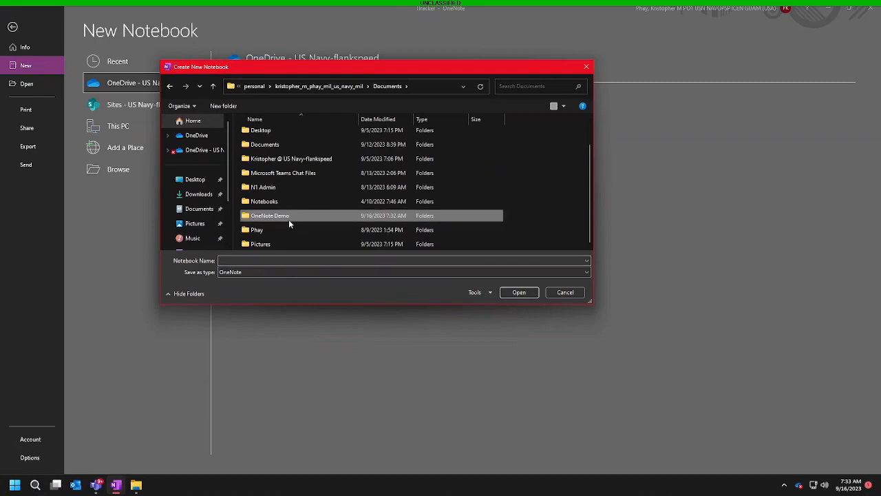
left_click(517, 293)
Name the new notebook "DEmo", create it and decline sharing it with other people for now.
left_click(296, 261)
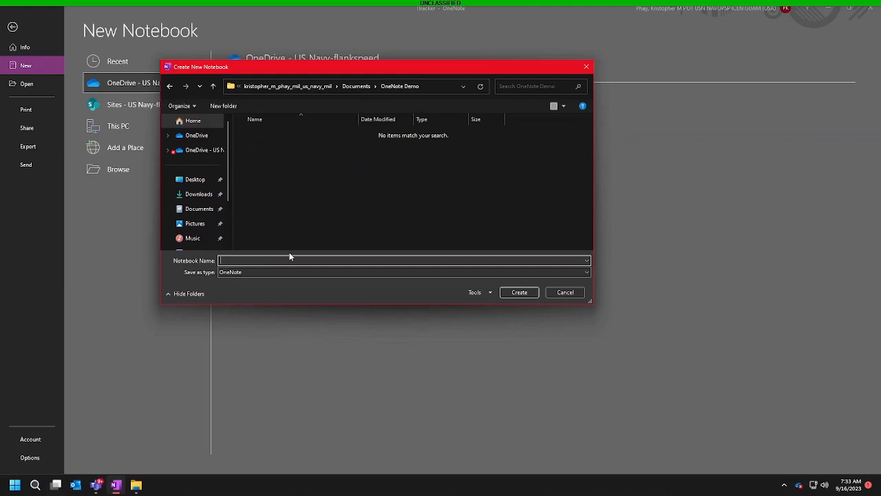
type("DEmo")
key("Return")
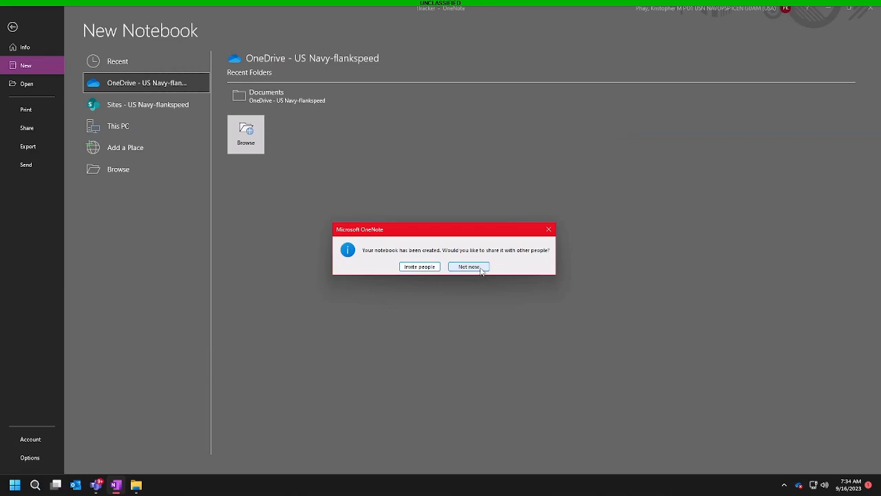
left_click(471, 266)
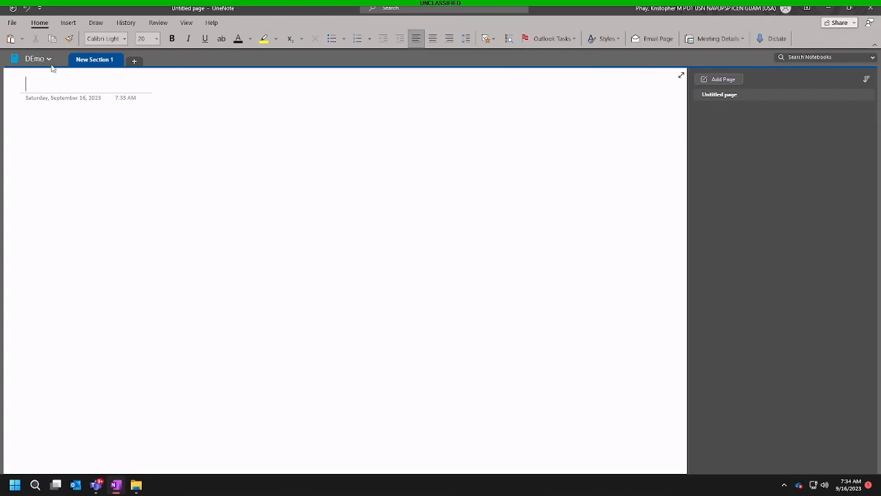
Shrink and move the OneNote window to check the OneNote Demo folder behind it, and maximize it again.
left_click(849, 7)
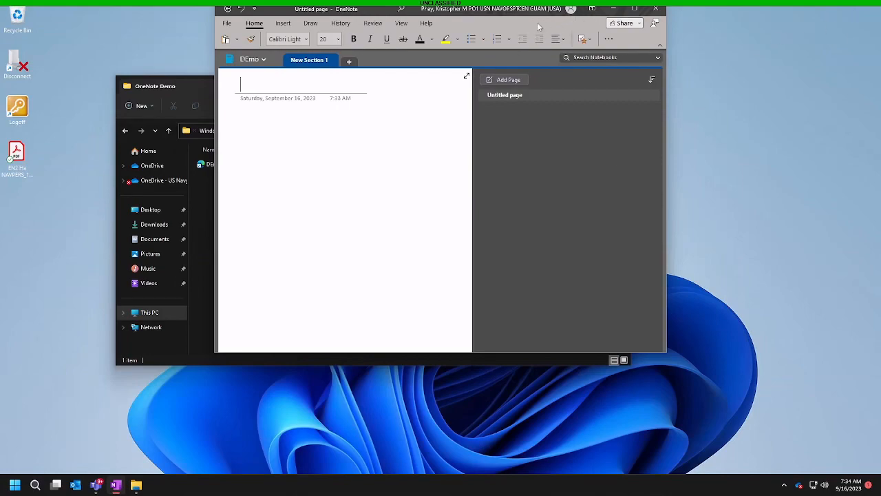
left_click_drag(277, 15, 241, 38)
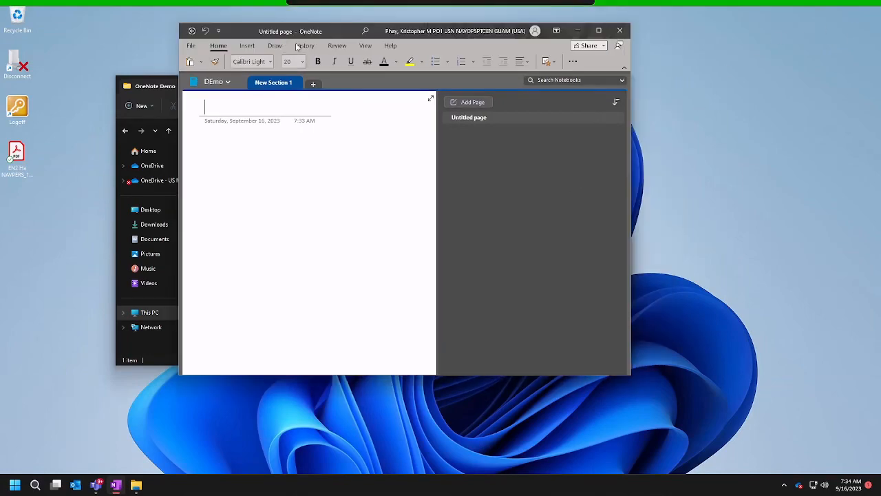
left_click(598, 31)
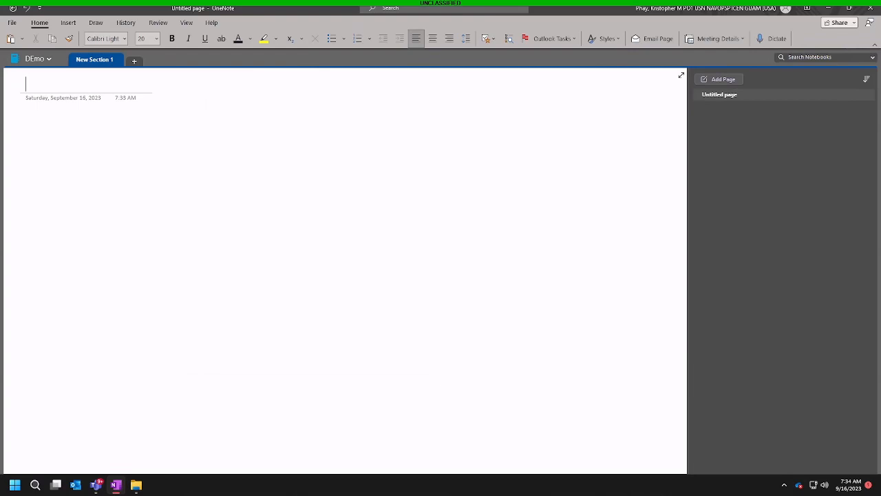
Review the list of open notebooks and the recent notebooks available to open, and return to the DEmo notebook.
left_click(48, 60)
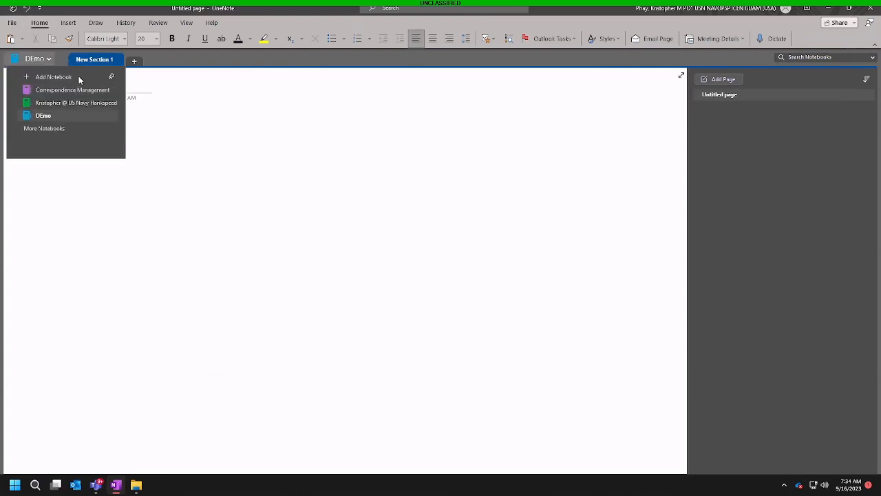
left_click(45, 60)
left_click(47, 60)
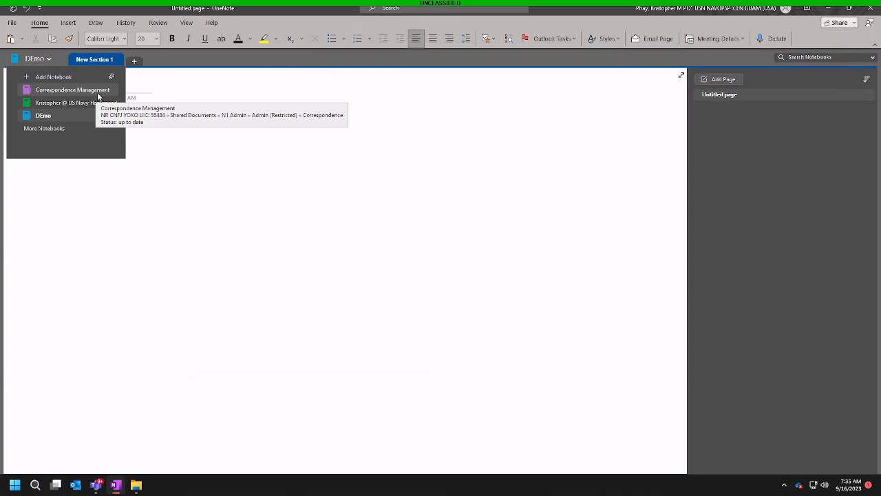
left_click(59, 129)
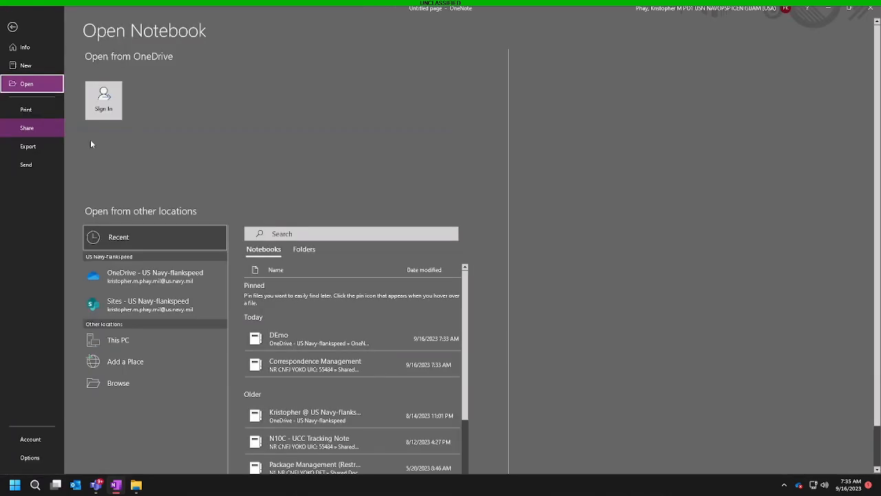
scroll(386, 324, "down", 4)
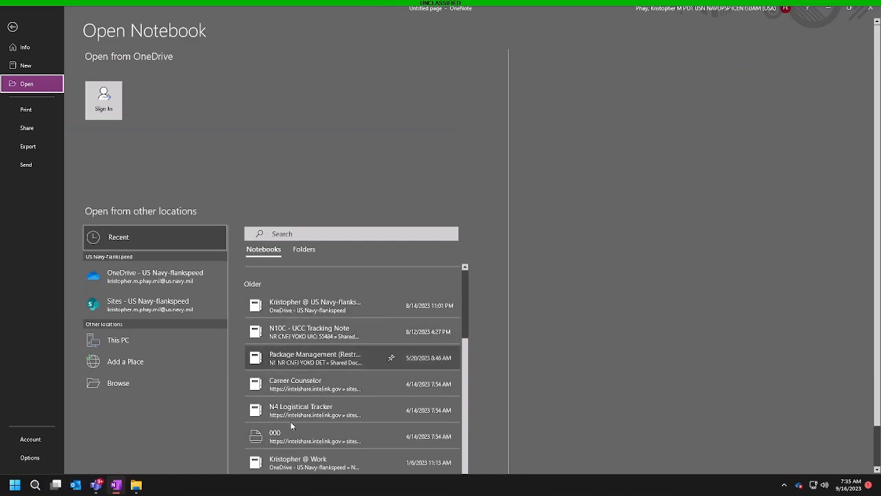
scroll(291, 421, "down", 2)
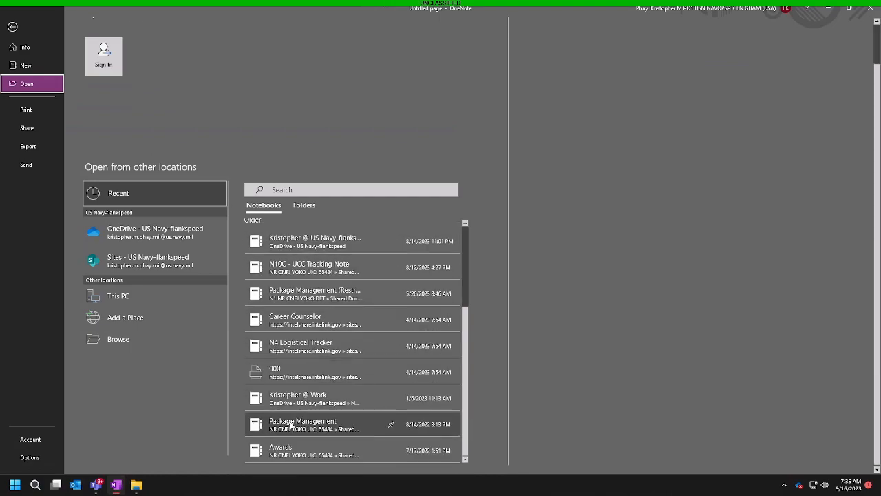
left_click(14, 27)
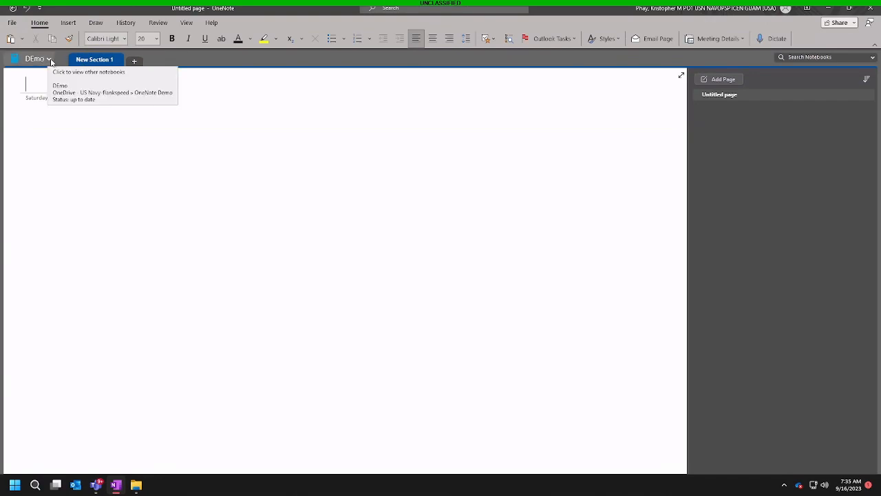
Add a second section to the DEmo notebook and a new section group named "Archive".
left_click(136, 62)
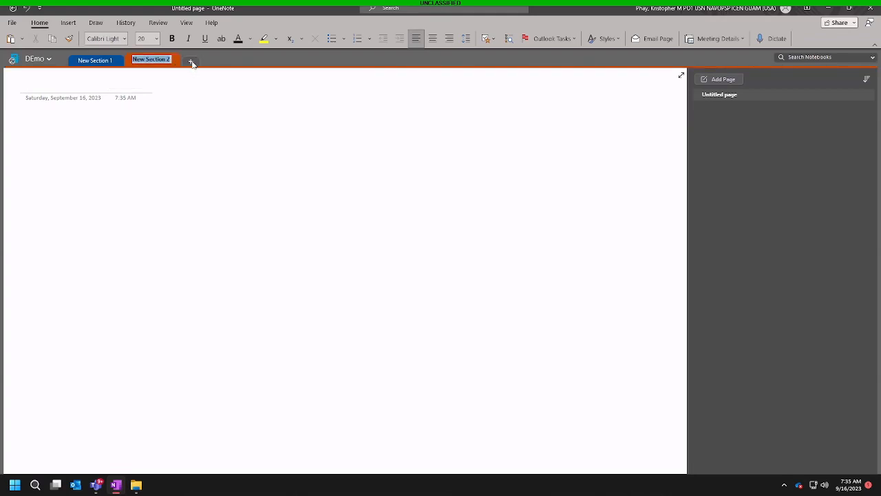
right_click(219, 64)
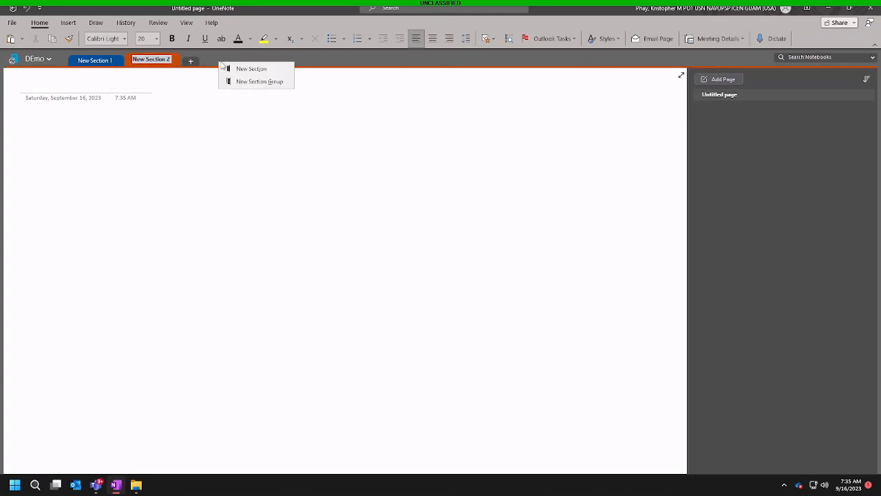
left_click(256, 82)
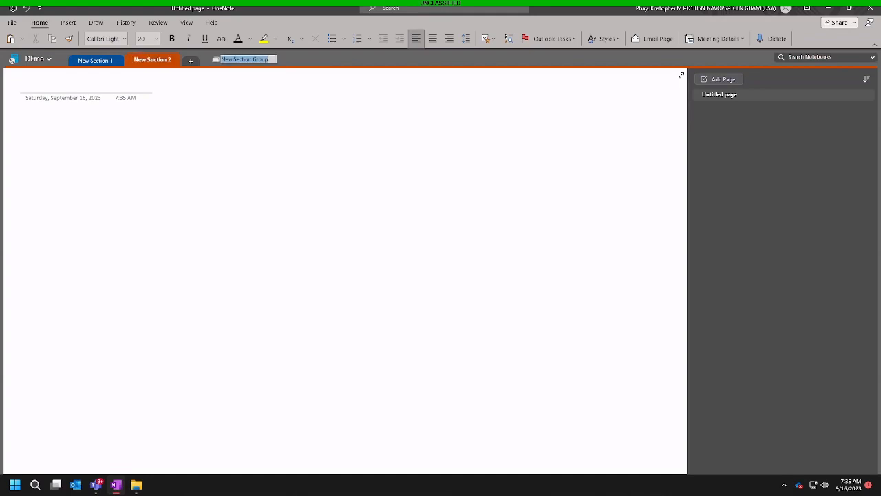
type("Archive")
key("Return")
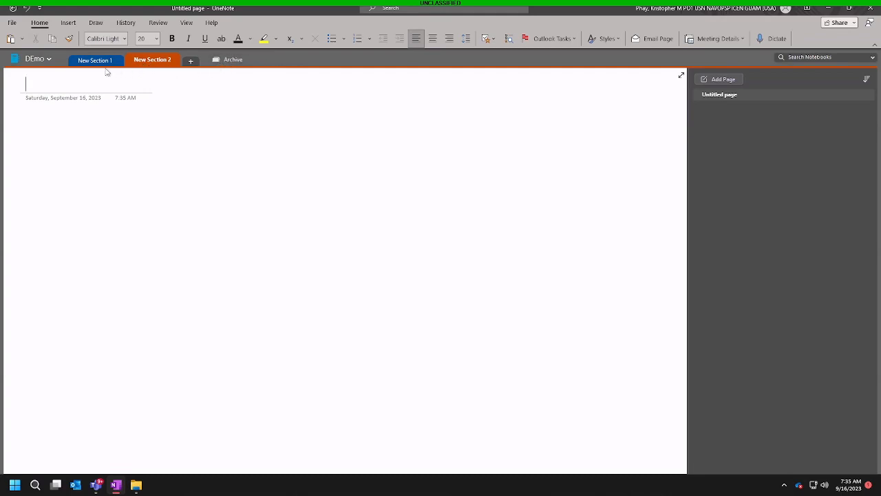
Delete the section "New Section 2" from the DEmo notebook and confirm its removal.
right_click(159, 64)
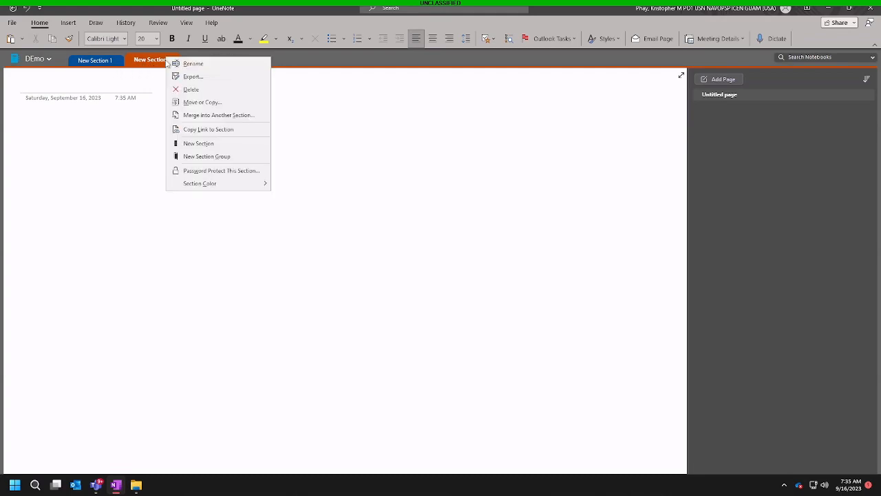
left_click(193, 89)
left_click(423, 266)
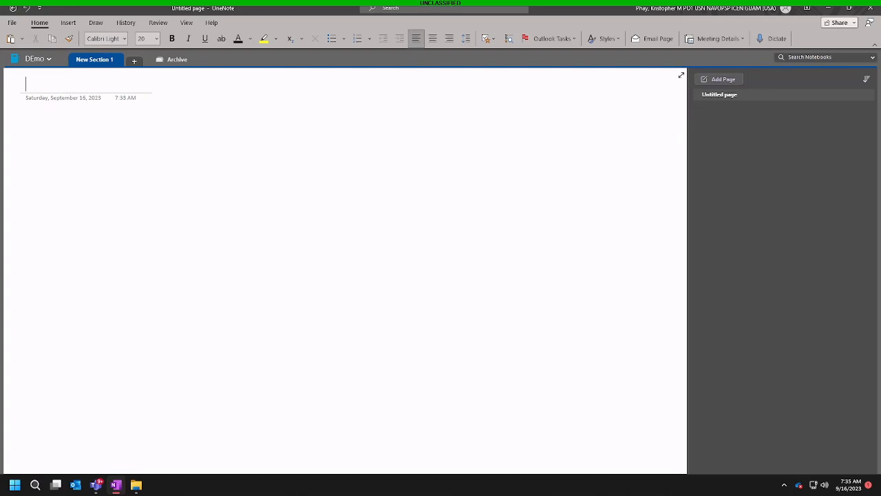
left_click(47, 60)
left_click(48, 60)
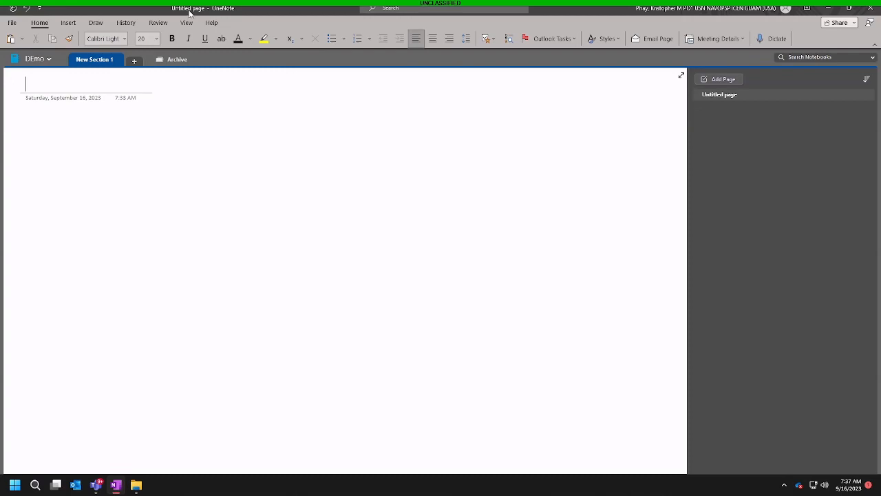
Rename the remaining section of the DEmo notebook as "CO".
right_click(108, 66)
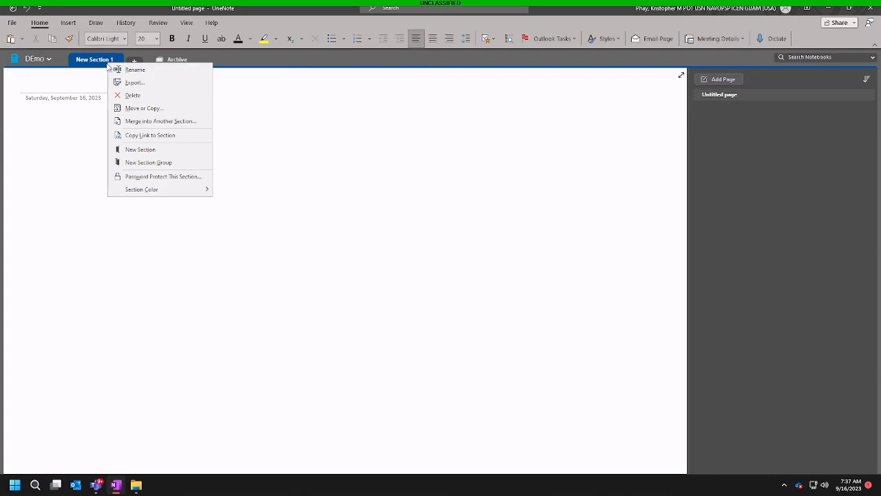
left_click(150, 71)
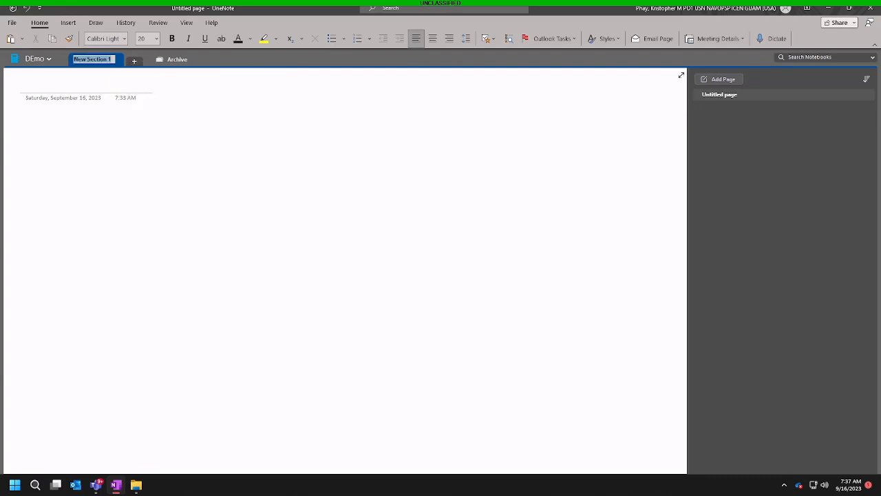
type("Co")
key("Return")
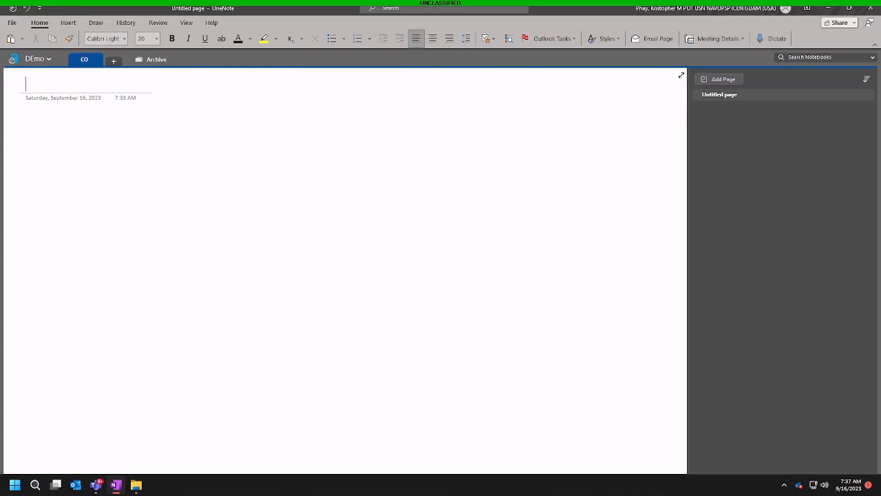
Add two more sections after CO, named "XO" and "CMC".
left_click(113, 62)
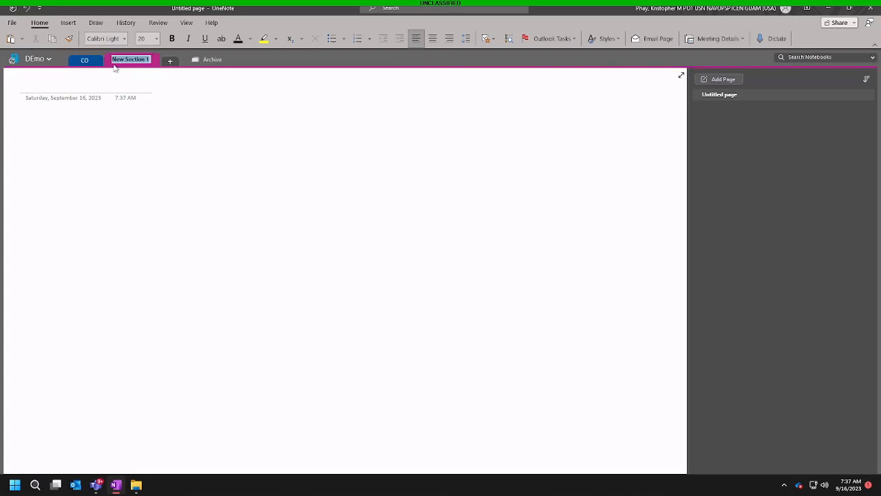
right_click(130, 59)
left_click(130, 59)
triple_click(124, 60)
type("XO")
key("Return")
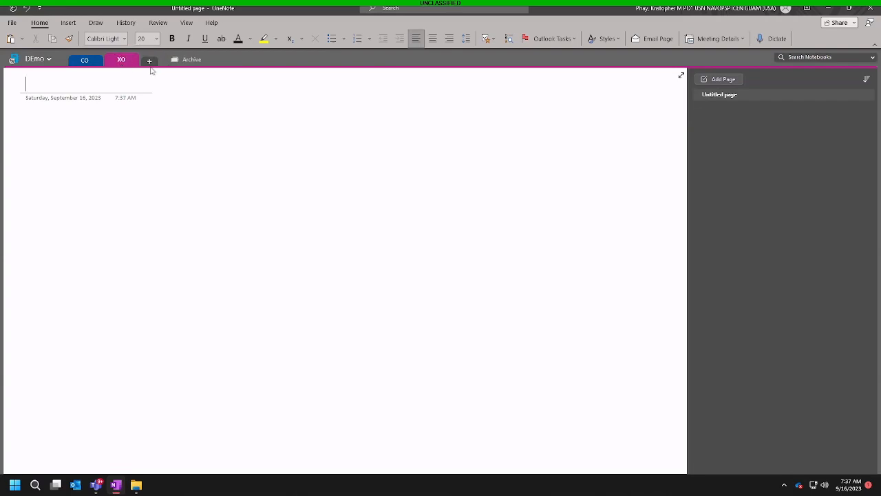
left_click(149, 62)
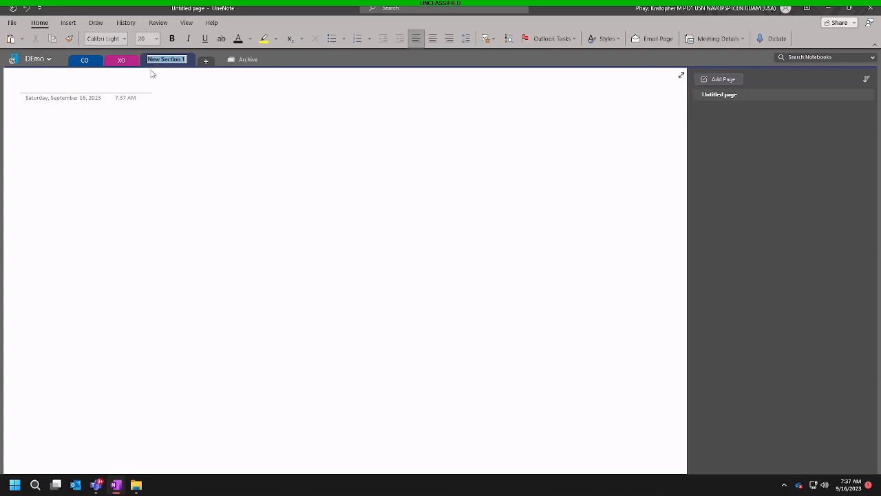
type("CMC")
key("Return")
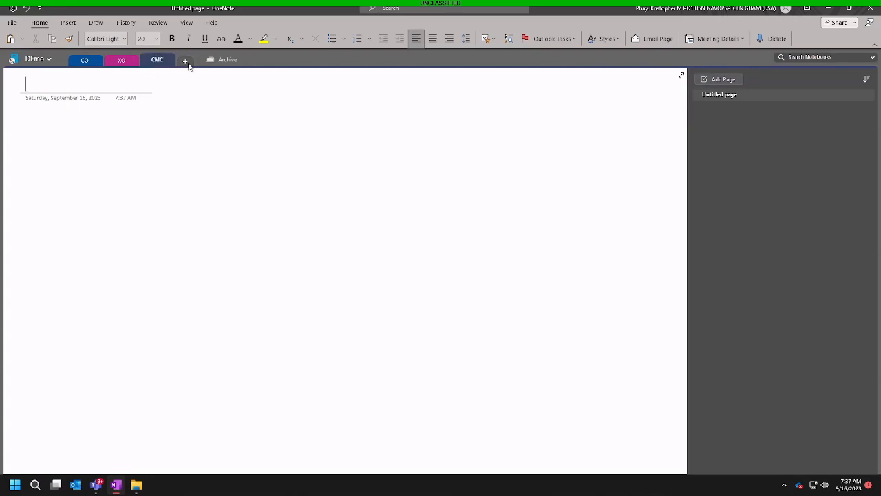
Add three sections after CMC, named "N1", "N2" and "N3".
left_click(186, 62)
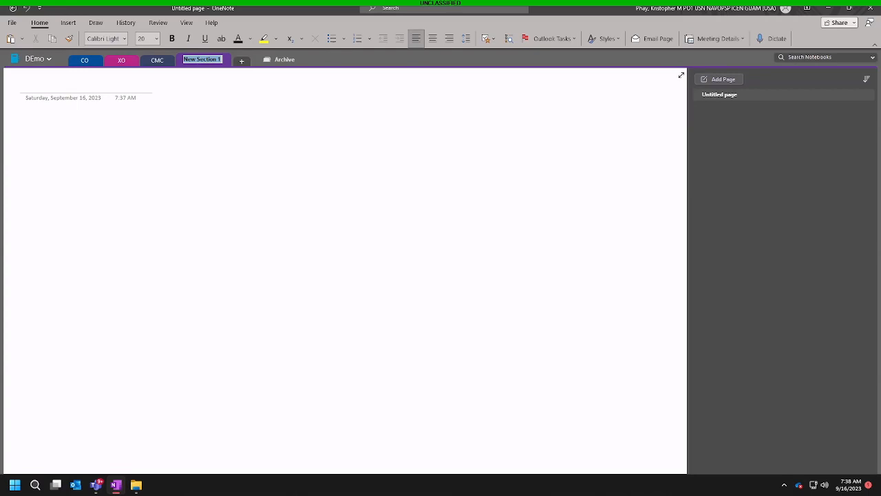
type("N1")
key("Return")
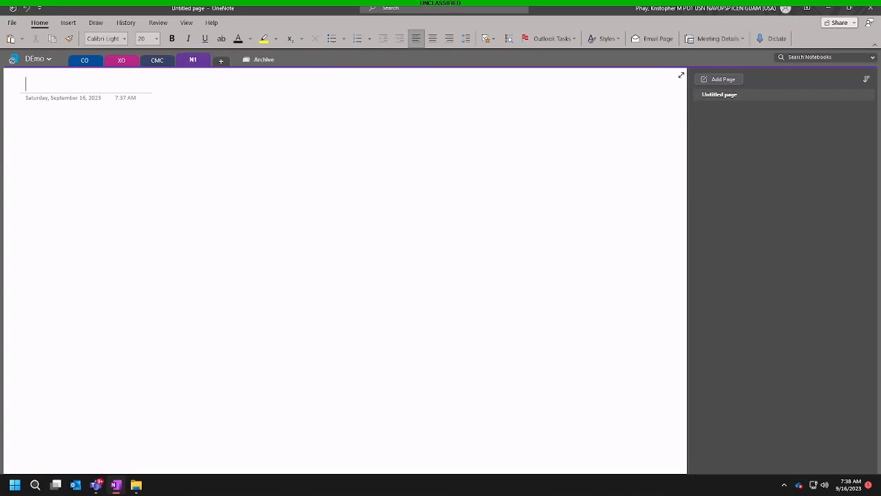
left_click(221, 61)
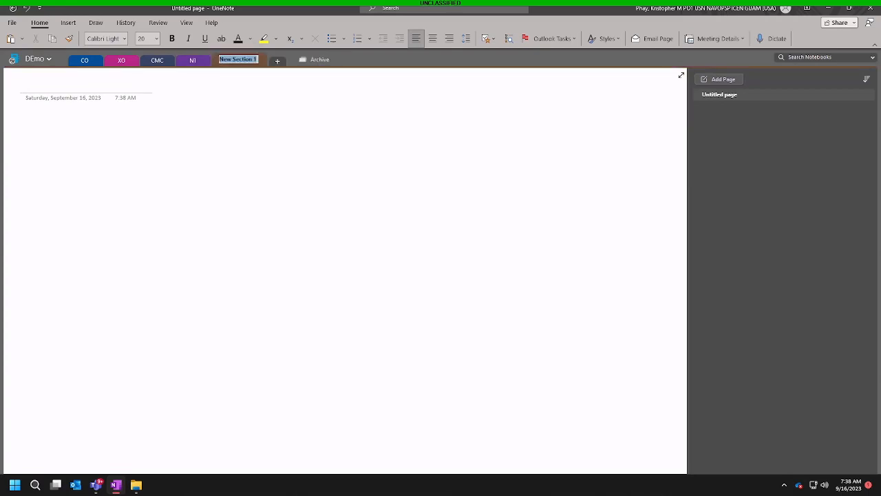
type("N2")
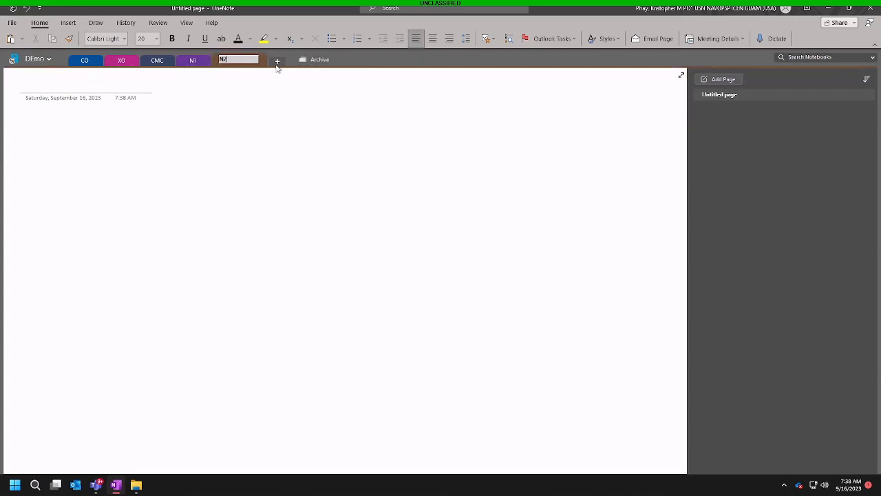
left_click(277, 62)
type("N3")
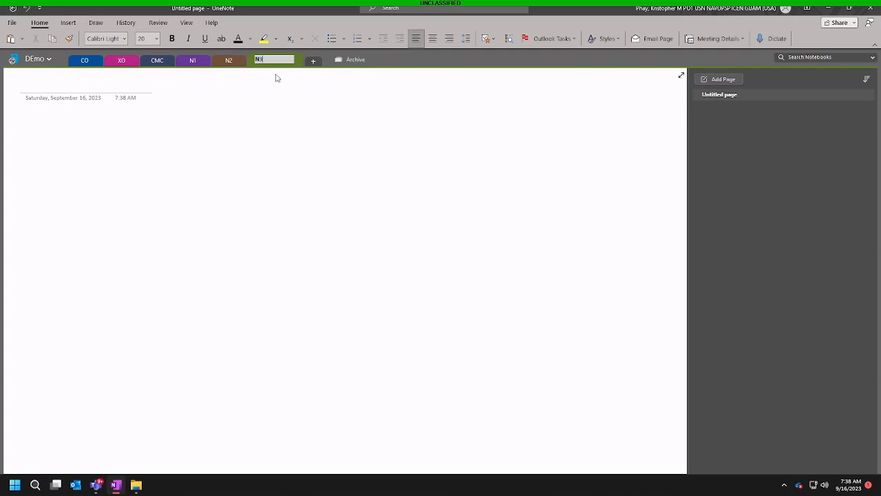
Add three sections after N3, named "N4", "N5" and "N6".
left_click(313, 61)
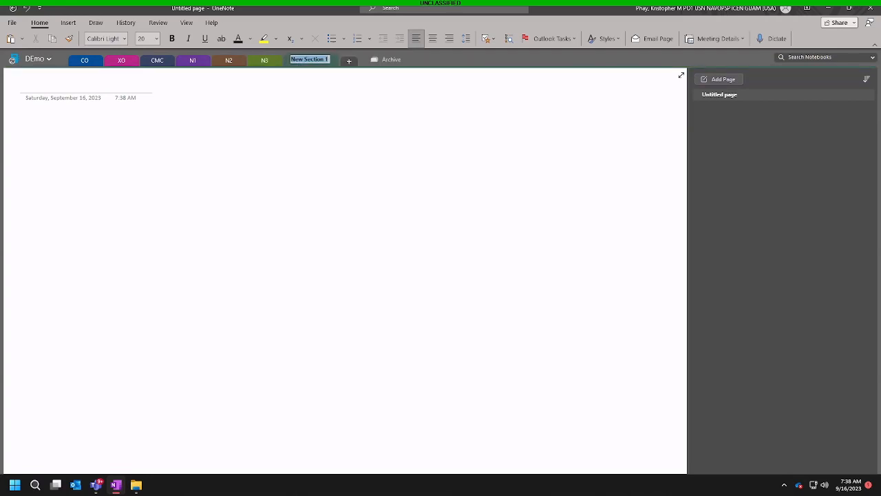
type("N4")
key("Return")
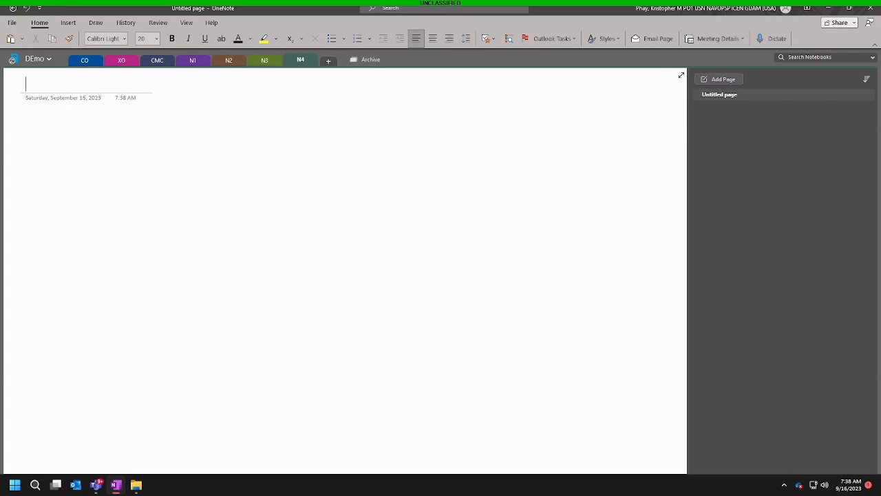
left_click(328, 61)
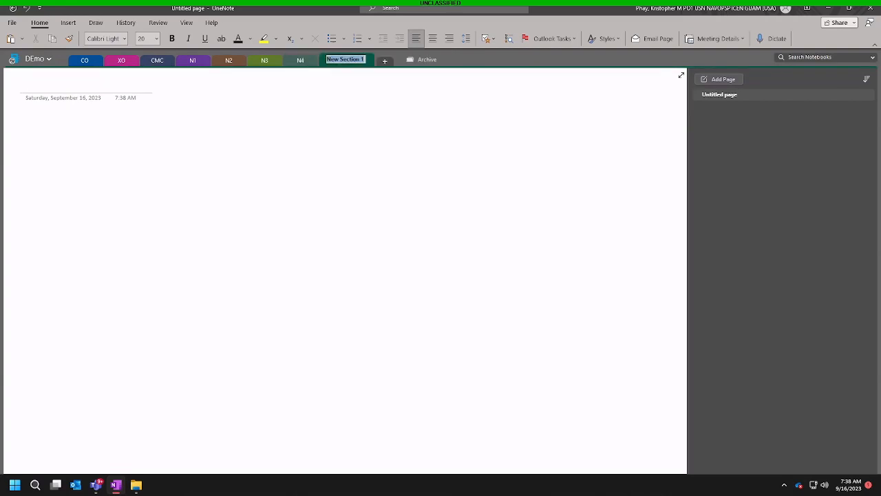
type("N5")
key("Return")
key("Return")
left_click(365, 62)
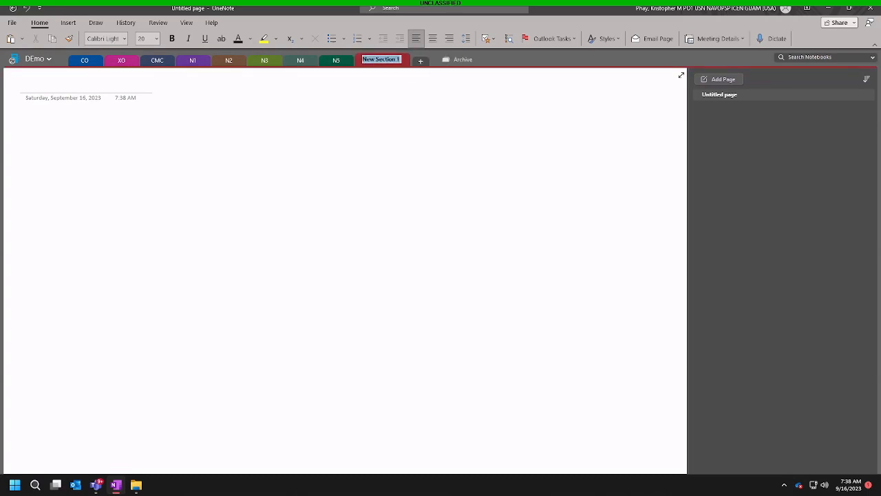
type("N6")
key("Return")
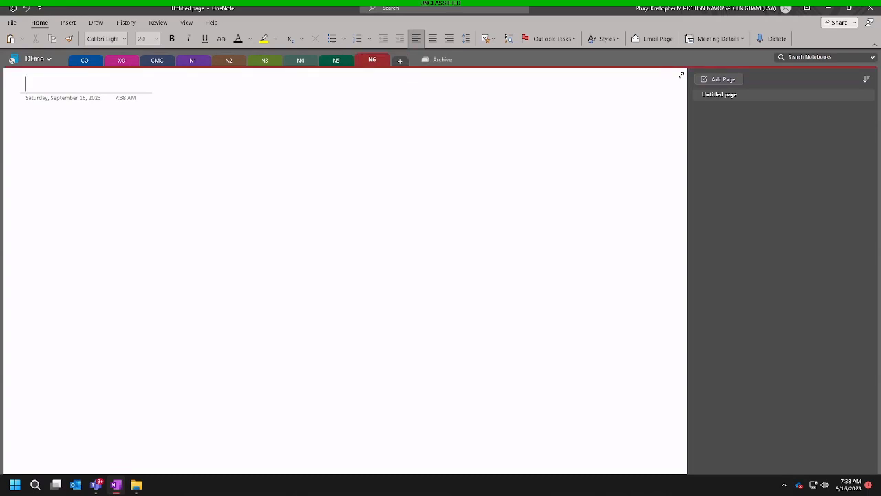
Add three sections after N6, named "N7", "N8" and "N9".
left_click(399, 61)
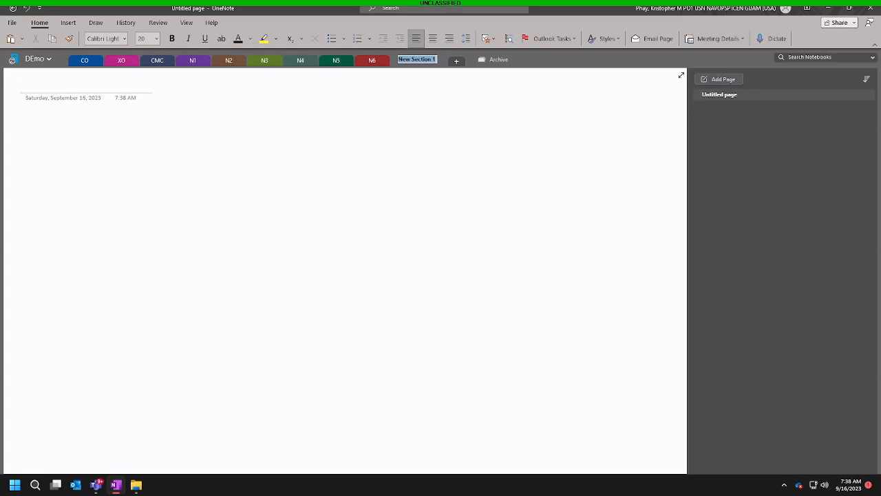
type("N7")
left_click(456, 61)
type("N8")
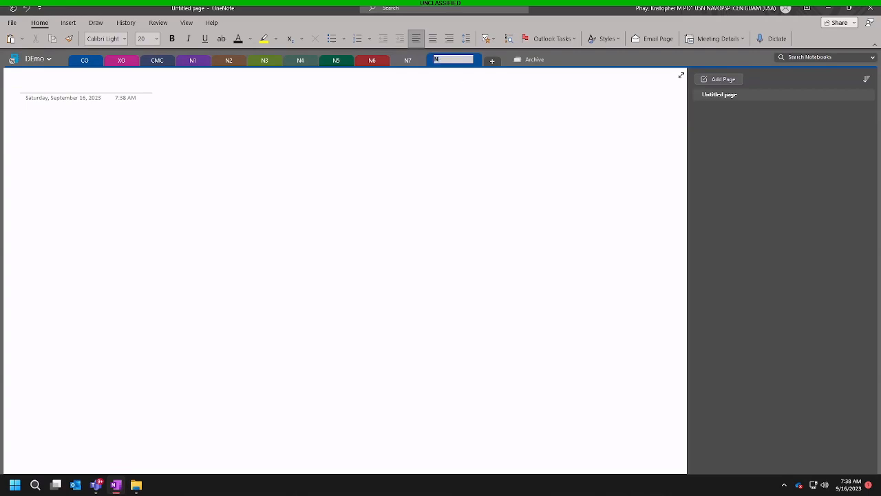
key("Return")
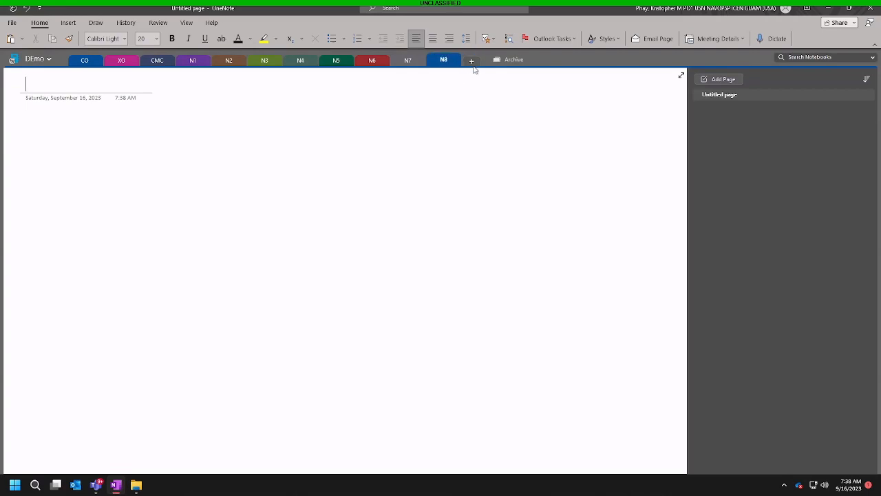
left_click(471, 63)
type("N9")
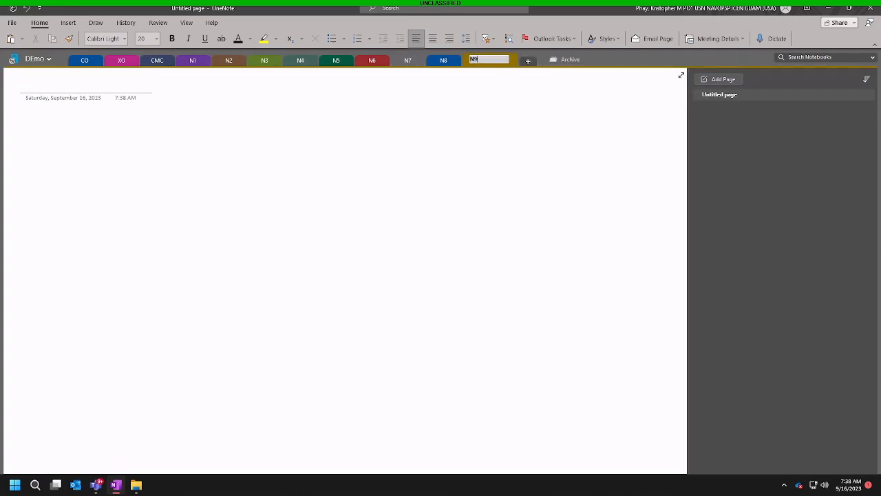
key("Return")
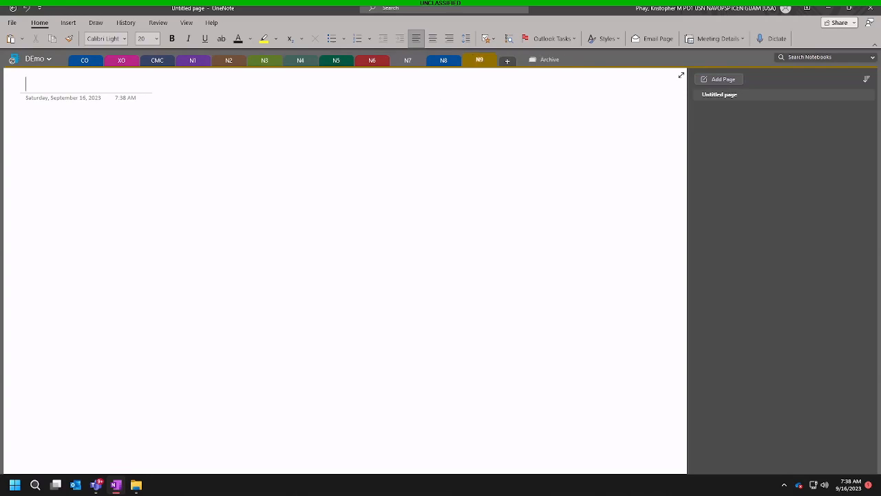
Add a section named "CCC" after N9.
left_click(508, 62)
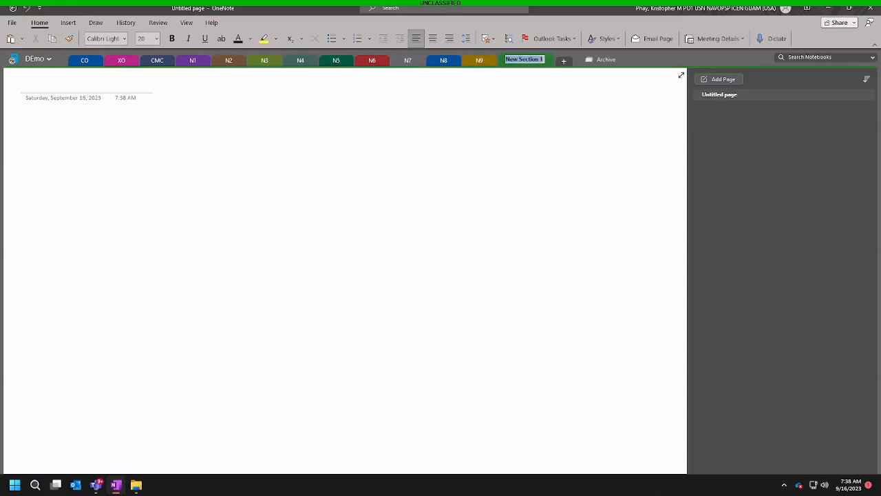
type("UCC")
key("BackSpace")
key("BackSpace")
key("BackSpace")
type("CCC")
key("Return")
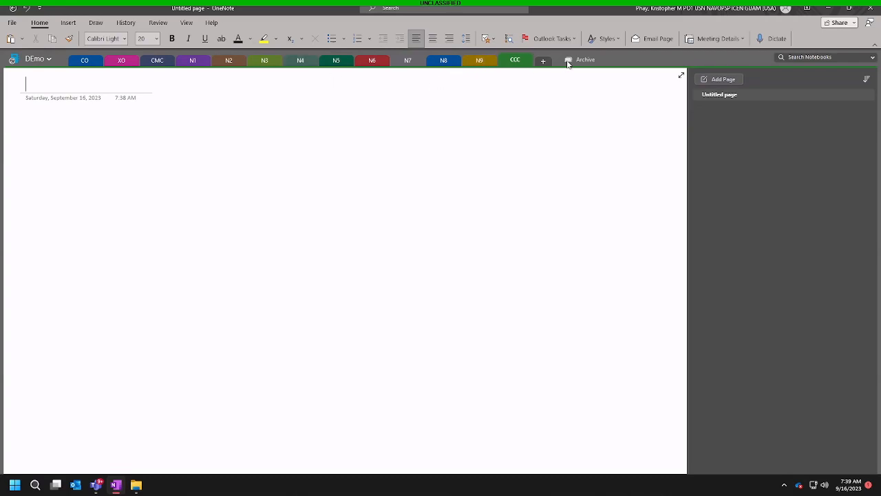
Create a second section group named "Templates" beside the Archive group.
right_click(617, 62)
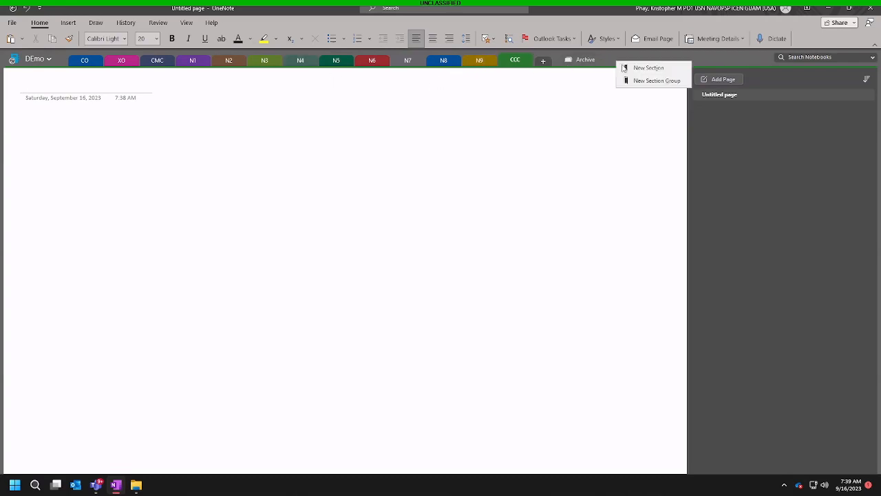
left_click(663, 81)
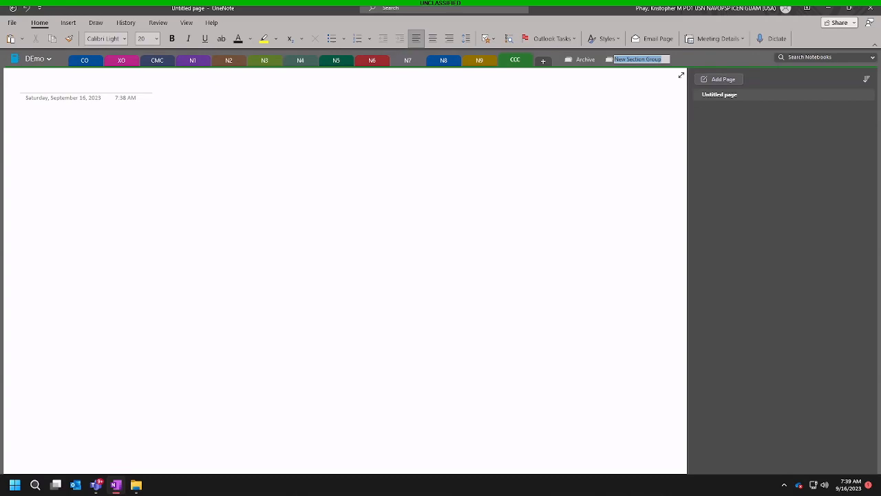
type("Sup")
key("BackSpace")
key("BackSpace")
key("BackSpace")
type("Templates")
key("Return")
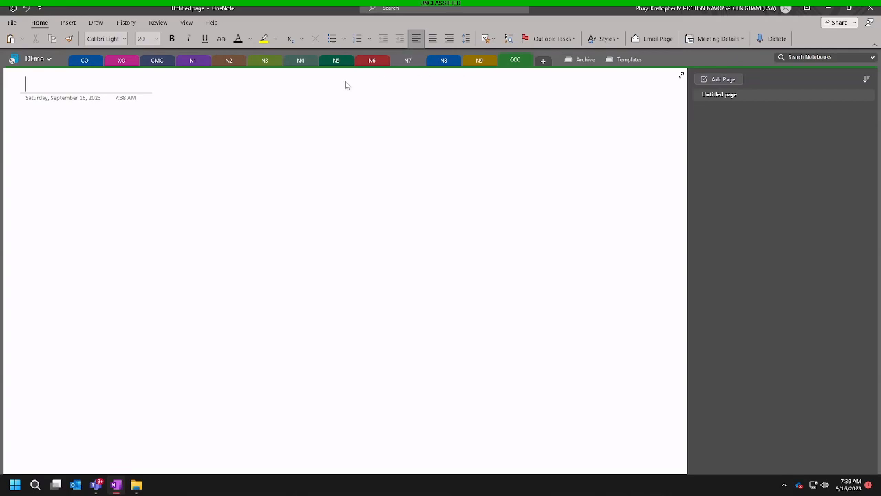
Title the untitled page in the N1 section "Template" and move into the page body.
left_click(197, 63)
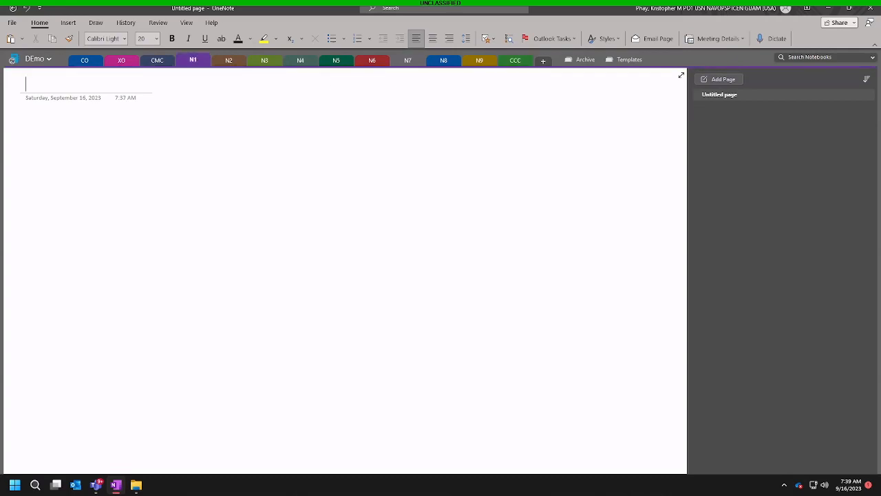
type("Template")
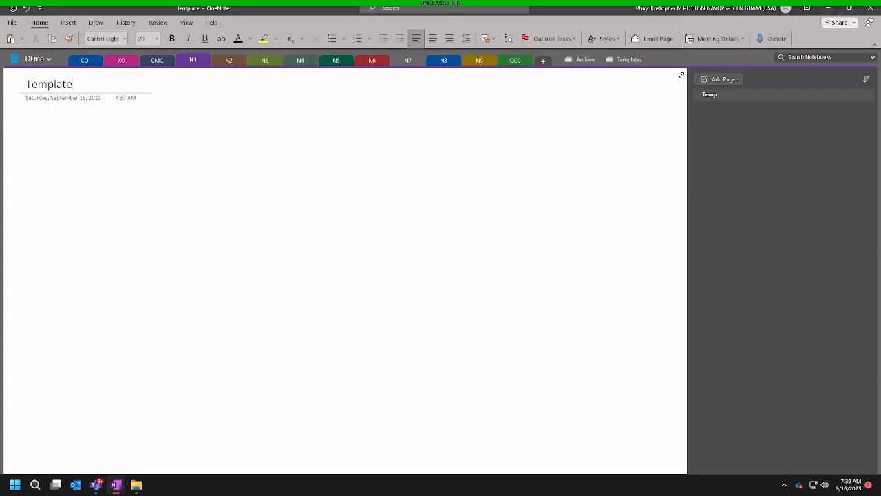
key("Return")
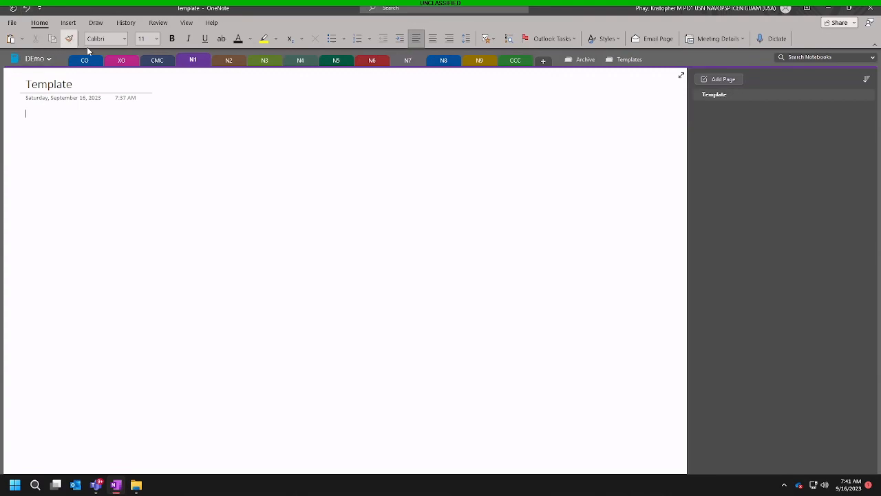
Insert a table with four columns and eight rows in the body of the Template page.
left_click(69, 24)
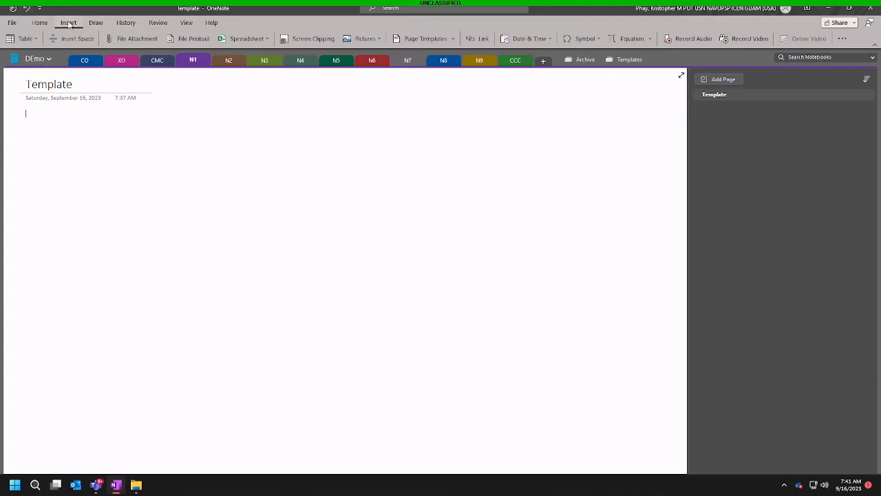
left_click(30, 43)
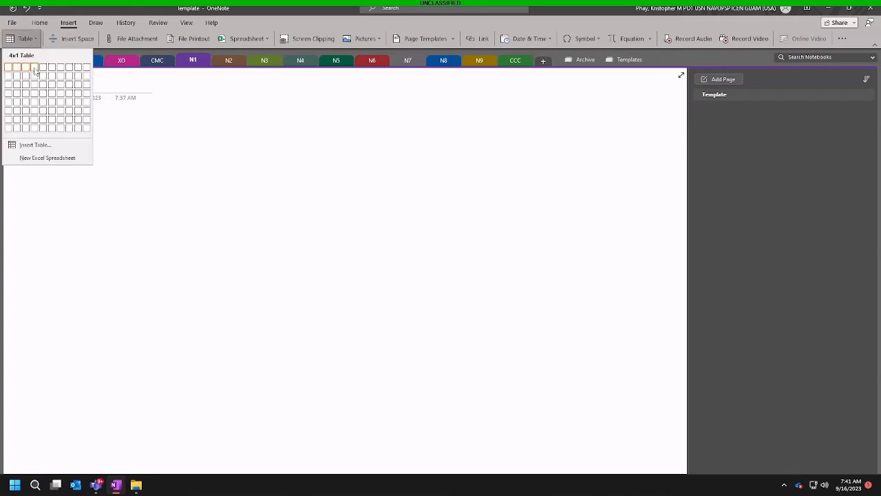
left_click(32, 131)
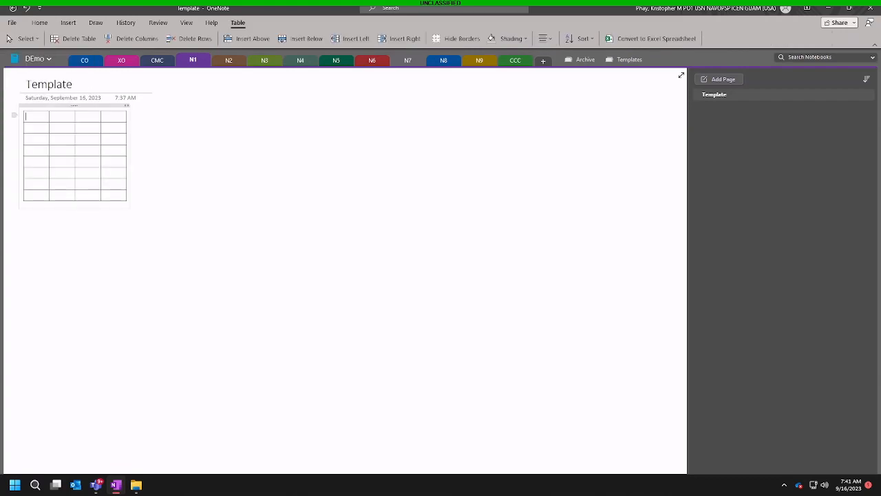
Fill the table's header row with "N-Code", "Date", "Comments" and "Initials", and widen the note container around it.
type("N-Code")
key("Tab")
type("Date")
key("Tab")
type("Inita")
key("BackSpace")
key("BackSpace")
key("BackSpace")
key("BackSpace")
key("BackSpace")
type("Comments")
key("Tab")
type("initials")
left_click_drag(141, 134, 386, 164)
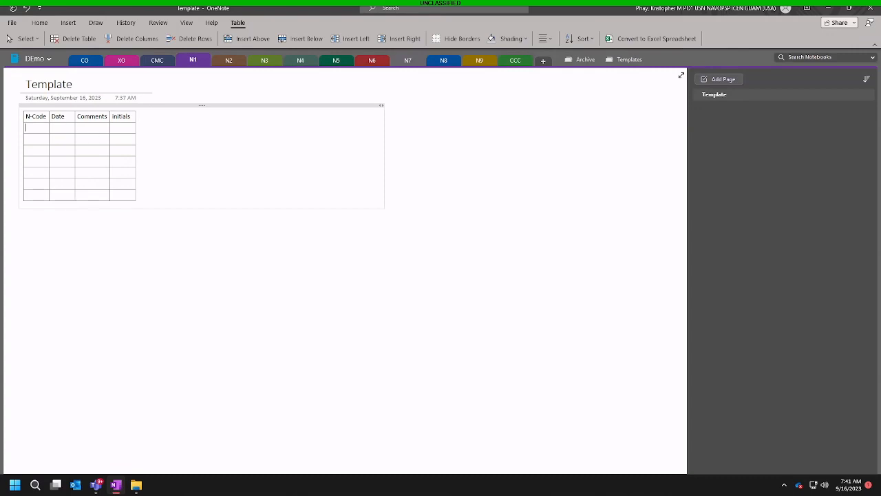
Enter "LPO", "SEL" and "DH" in the first three rows of the N-Code column.
type("PO")
key("Tab")
key("Tab")
key("Tab")
key("Tab")
key("Tab")
key("shift+Tab")
type("SEL")
key("Tab")
key("Tab")
key("Tab")
key("Tab")
type("DH")
key("Tab")
key("Tab")
key("Tab")
Enter "N1" in the N-Code column below DH and move on to the next row.
type("N1 LPO")
key("Tab")
key("Tab")
key("Tab")
key("Tab")
key("shift+Tab")
key("shift+Tab")
key("shift+Tab")
key("shift+Tab")
type("N1")
key("Tab")
key("Tab")
key("Tab")
key("Tab")
Complete the N-Code column with "CMC", "XO" and "CO" in the last three rows.
type("CCC")
key("BackSpace")
key("BackSpace")
type("MC")
key("Tab")
key("Tab")
key("Tab")
key("Tab")
type("XO")
key("Tab")
key("Tab")
key("Tab")
key("Tab")
type("CO")
Widen the Date and Comments columns, and move the table down to leave space under the page title.
left_click_drag(73, 117, 290, 125)
left_click(246, 245)
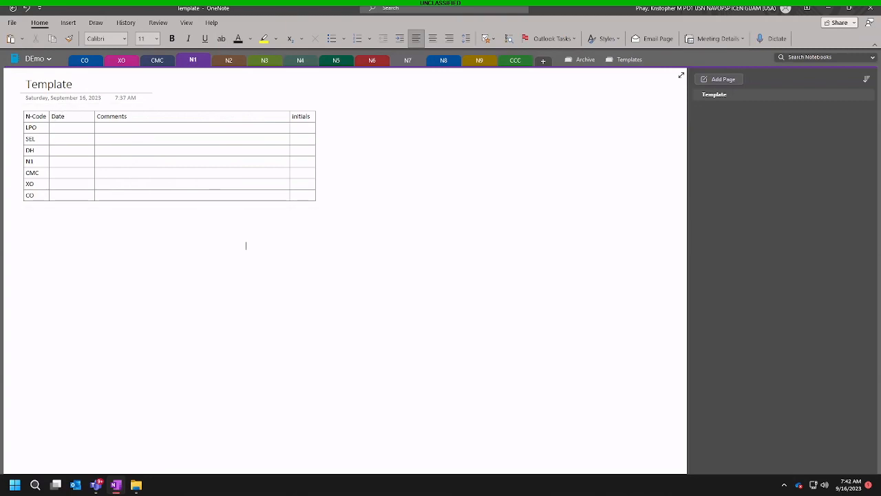
left_click(246, 116)
left_click_drag(246, 106, 241, 128)
left_click(43, 138)
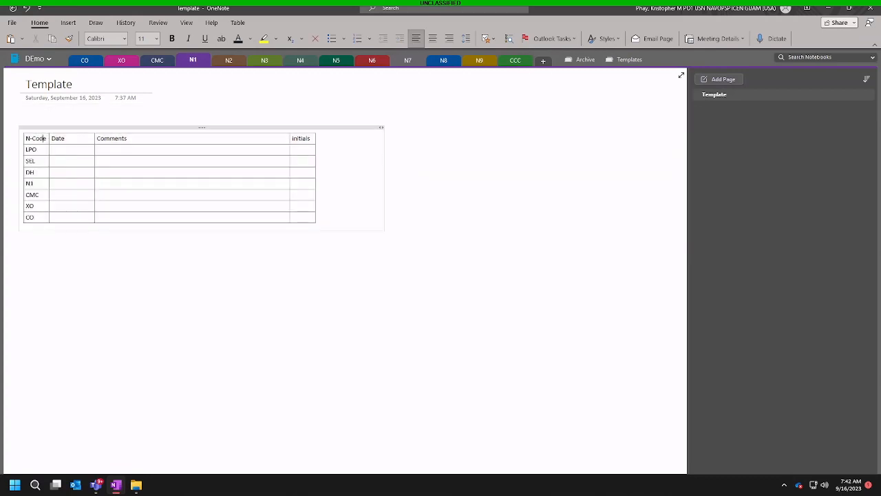
Add a text note reading "Staff Summary Sheet" in the space above the table.
left_click(36, 114)
type("Rou")
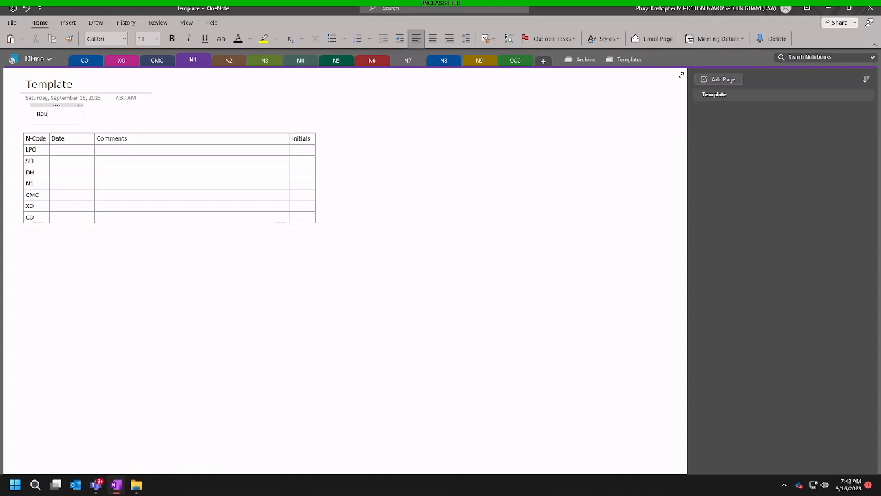
type("ting")
key("BackSpace")
key("BackSpace")
key("BackSpace")
key("BackSpace")
key("BackSpace")
key("BackSpace")
key("BackSpace")
type("Staff Summary Sheet")
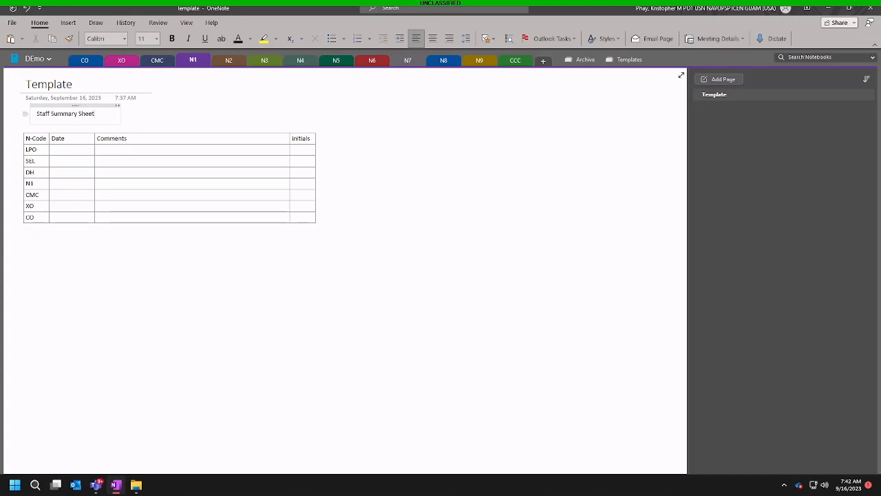
Format the "Staff Summary Sheet" heading as 46 pt, bold and underlined.
key("ctrl+shift+Left")
key("ctrl+shift+Left")
key("ctrl+shift+Left")
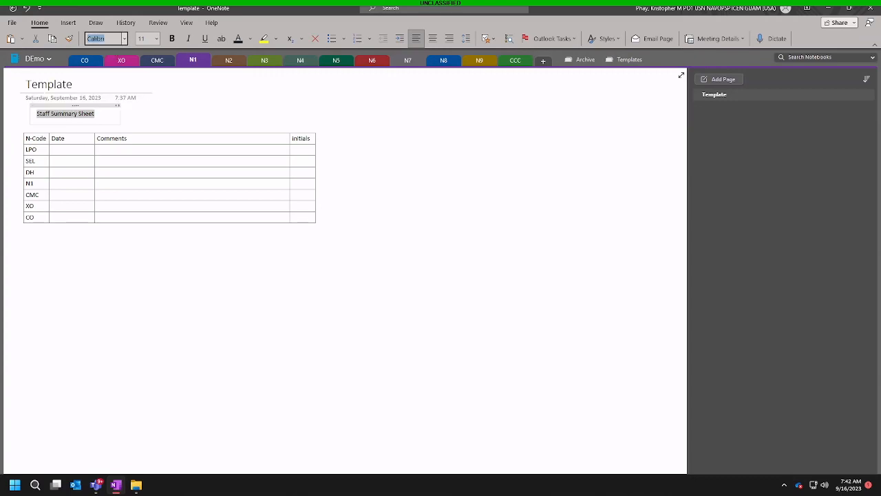
left_click(143, 38)
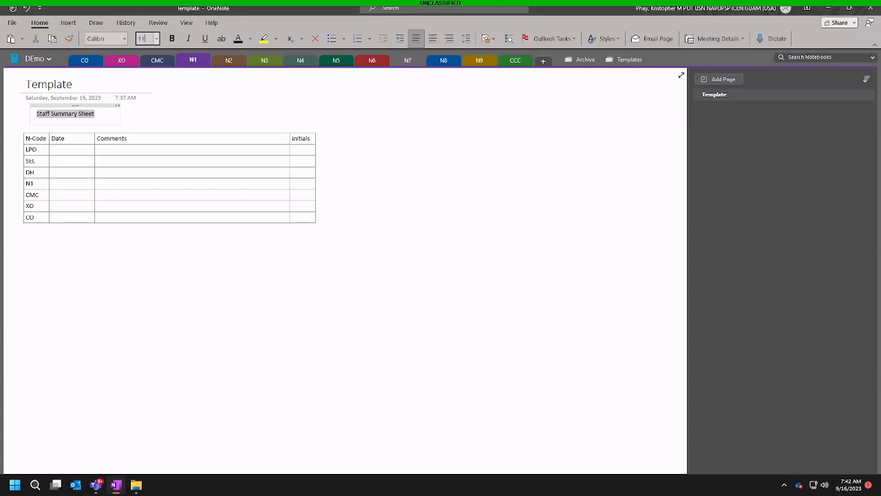
key("BackSpace")
key("BackSpace")
type("46")
key("Return")
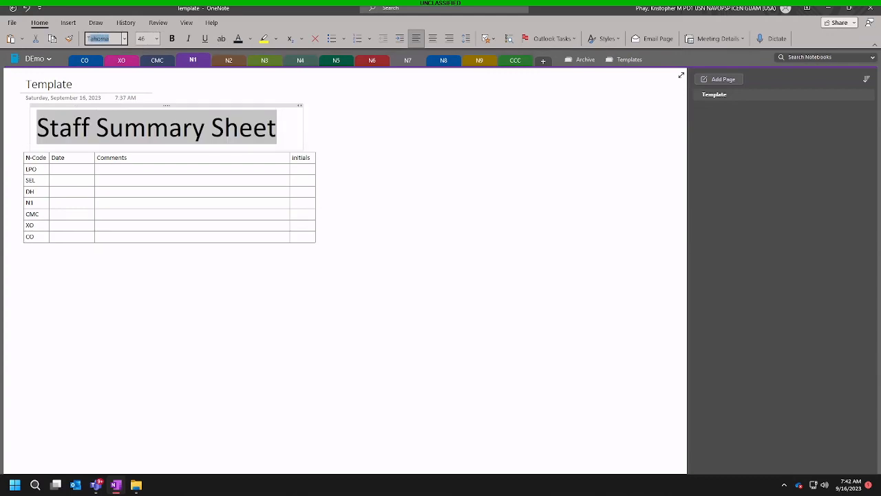
key("Tab")
left_click(172, 39)
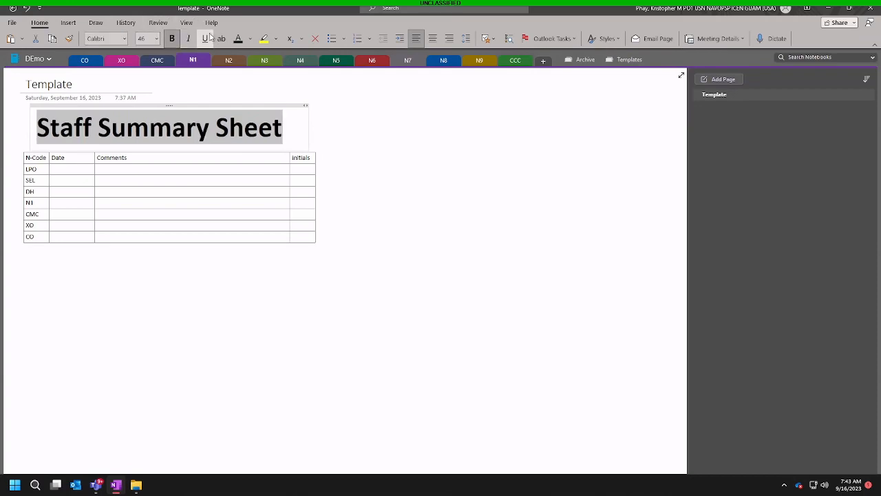
left_click(205, 39)
Cut the table and paste it on a new line under the heading, inside the heading's note container.
left_click(124, 169)
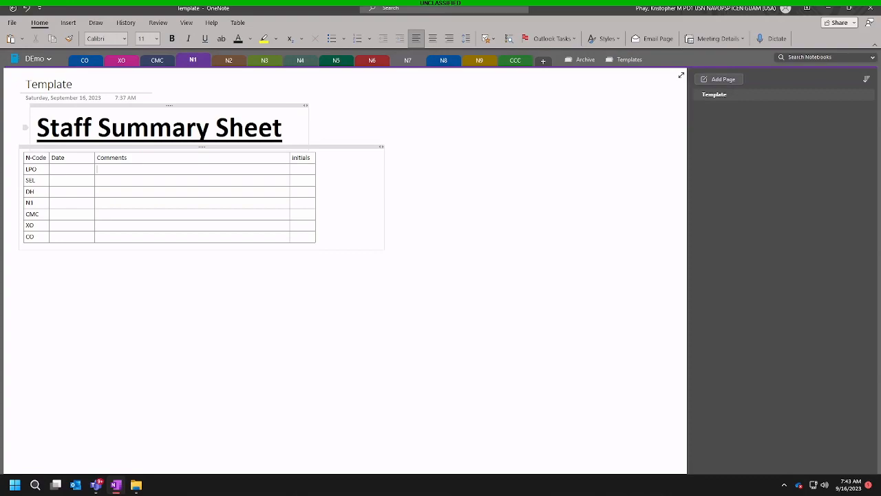
left_click(328, 147)
key("Delete")
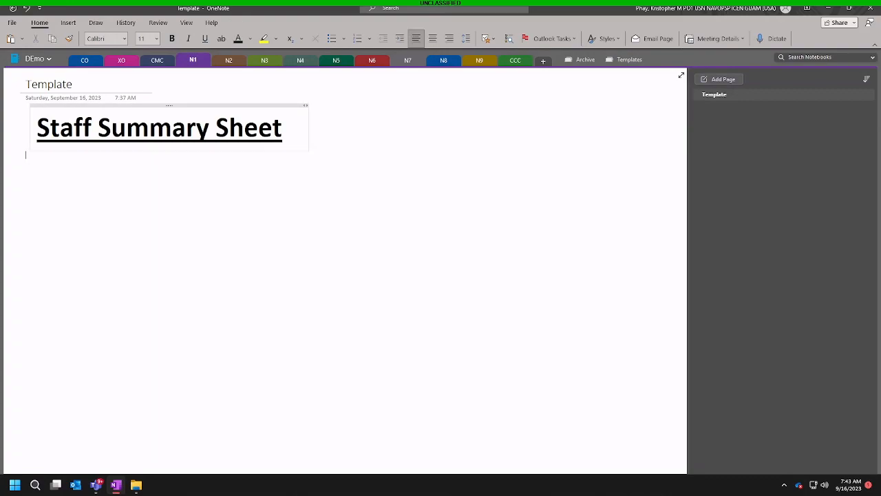
key("Return")
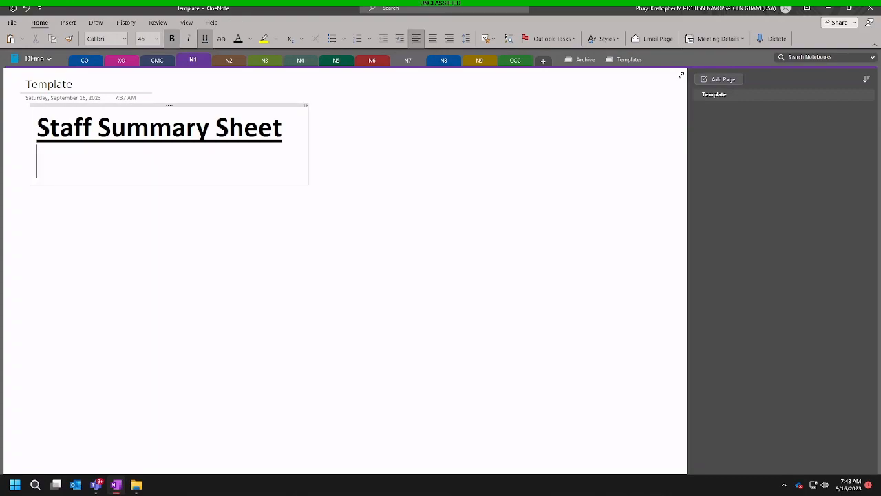
type("N-Code\tDate\tComments\tInitials LPO\t\t\t SEL\t\t\t DH\t\t\t N1\t\t\t CMC\t\t\t XO\t\t\t CO")
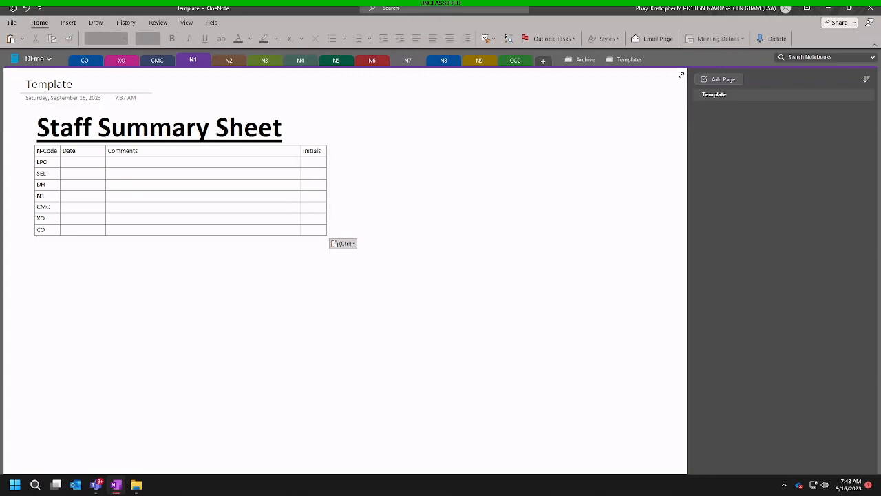
Shift the combined heading and table container so that it lines up with the start of the page title.
left_click(367, 212)
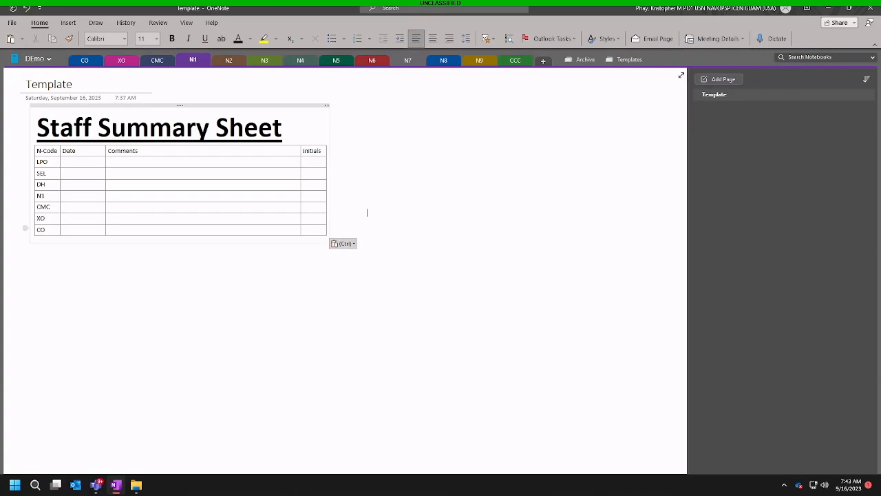
left_click_drag(189, 106, 177, 107)
left_click(191, 355)
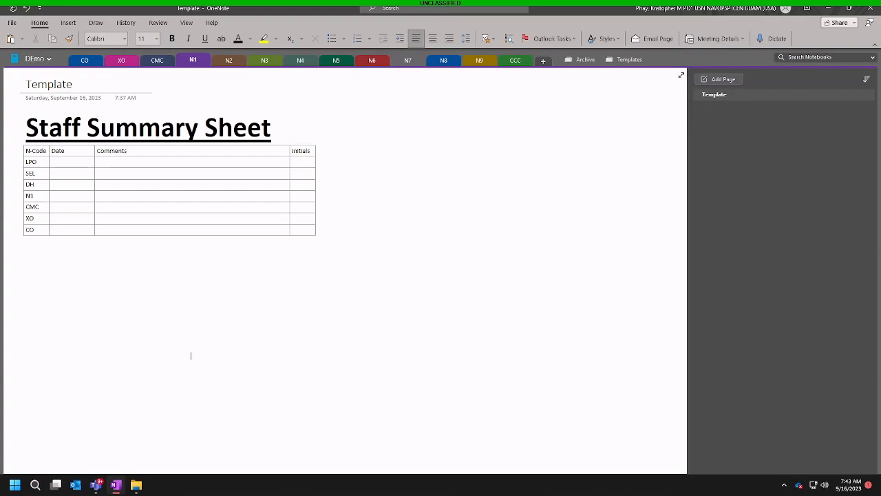
Save the current page as a template named "Correspondence Template" and make it the default for new pages in this section.
left_click(65, 162)
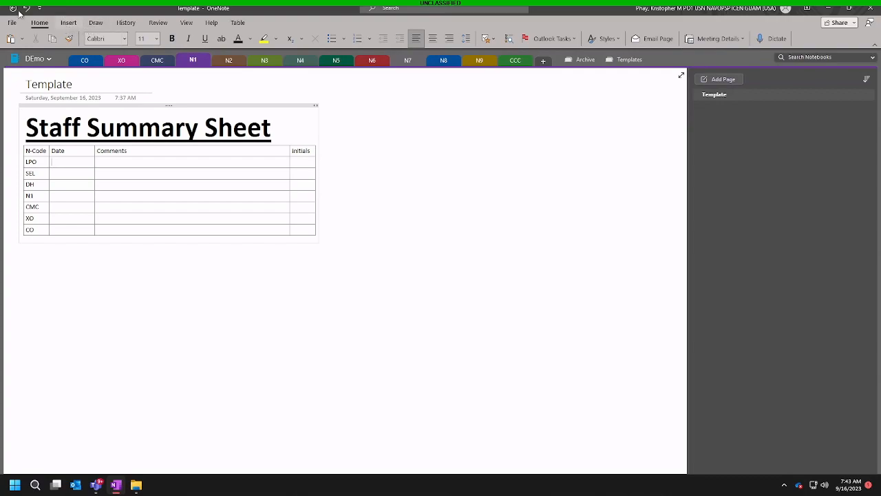
left_click(69, 25)
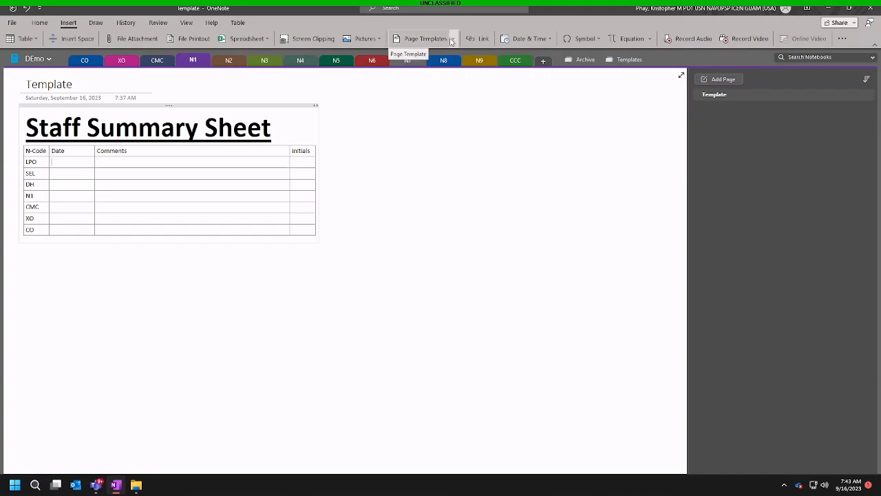
left_click(422, 39)
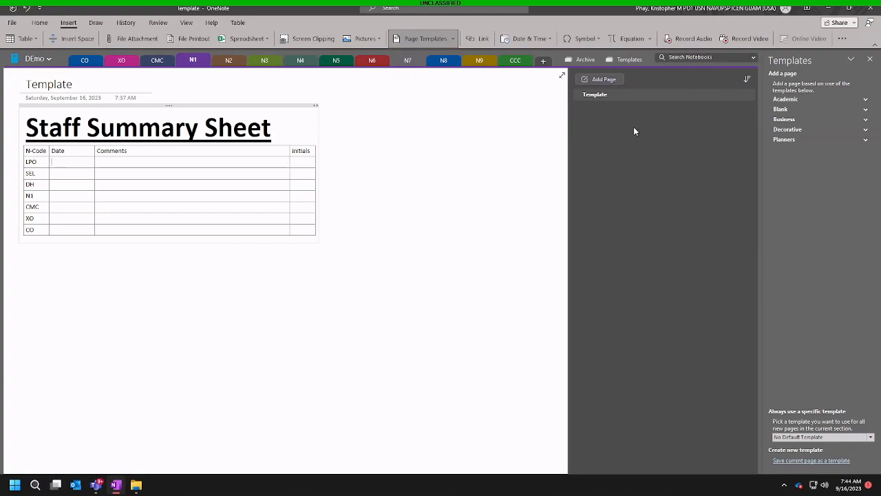
left_click(817, 465)
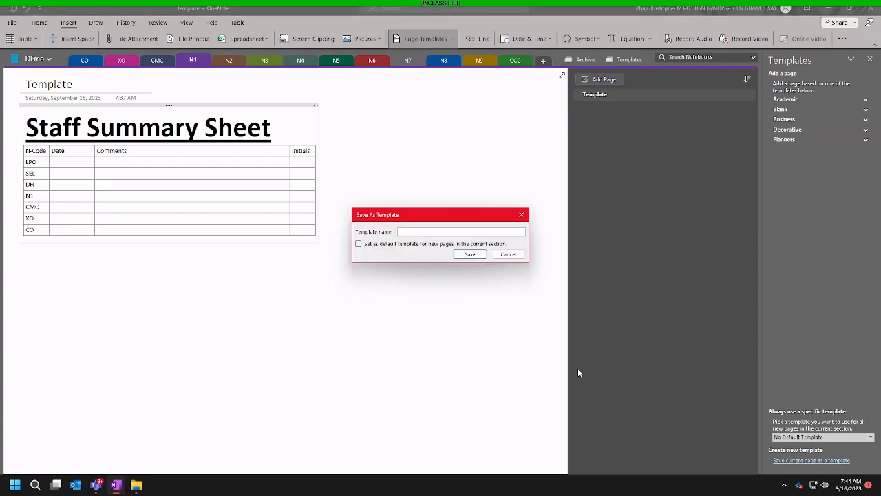
type("Temp")
type("late")
type("Corresponde")
type("nce")
left_click(358, 245)
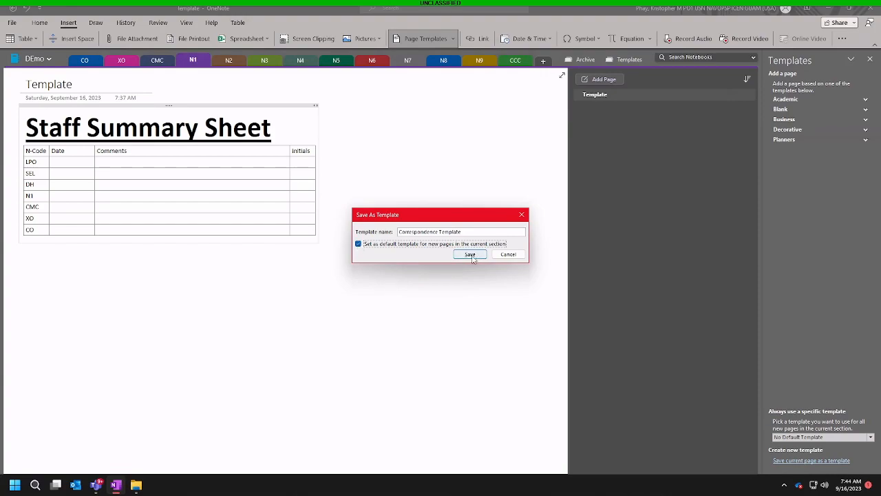
left_click(471, 255)
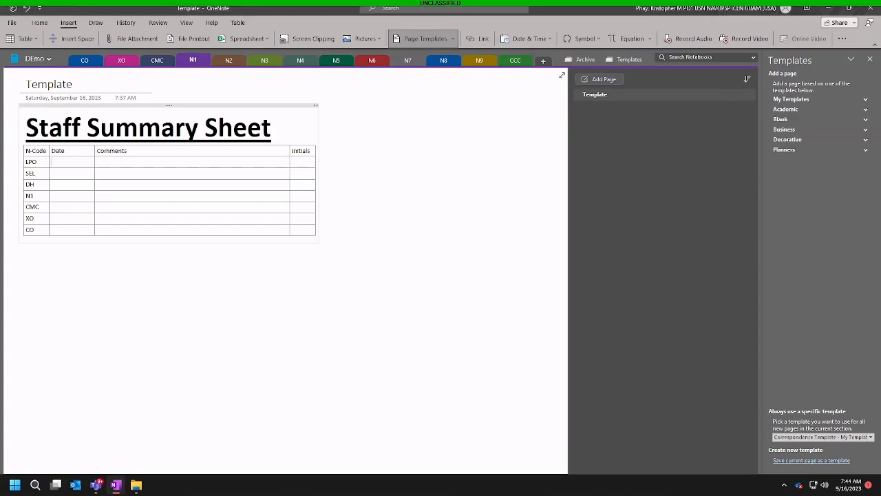
Look through the My Templates and Academic template categories, and close the template list.
left_click(866, 100)
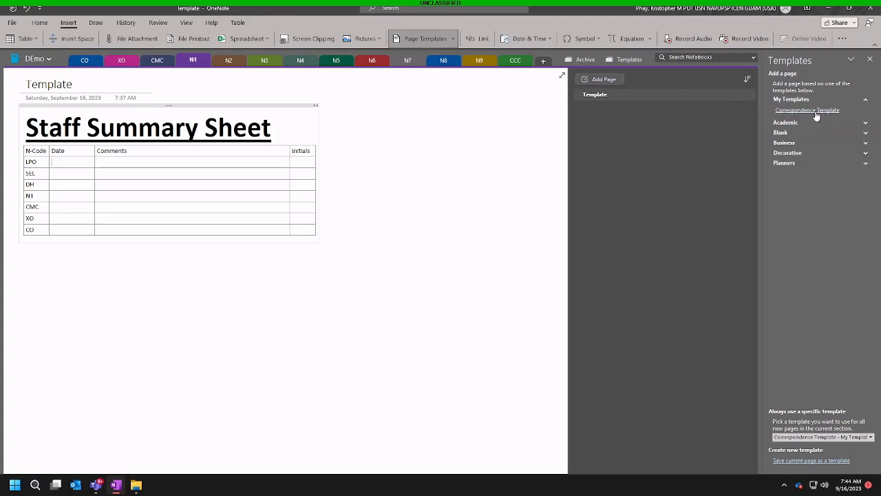
left_click(865, 123)
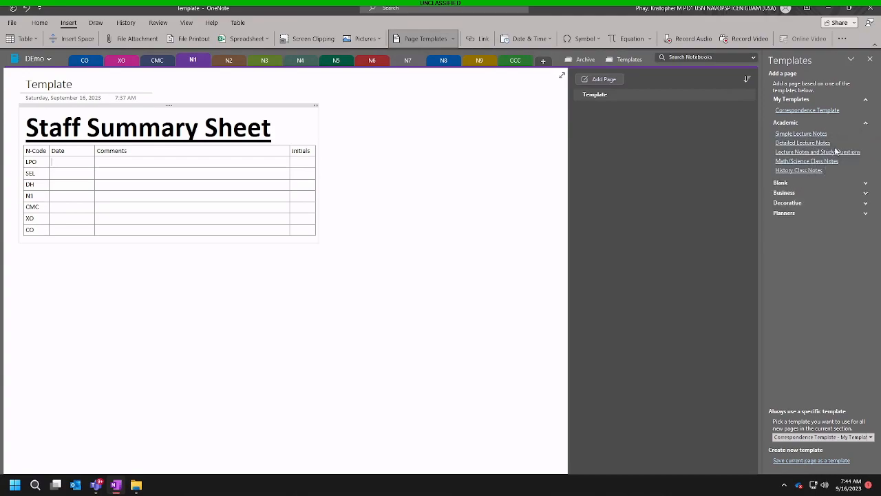
left_click(866, 124)
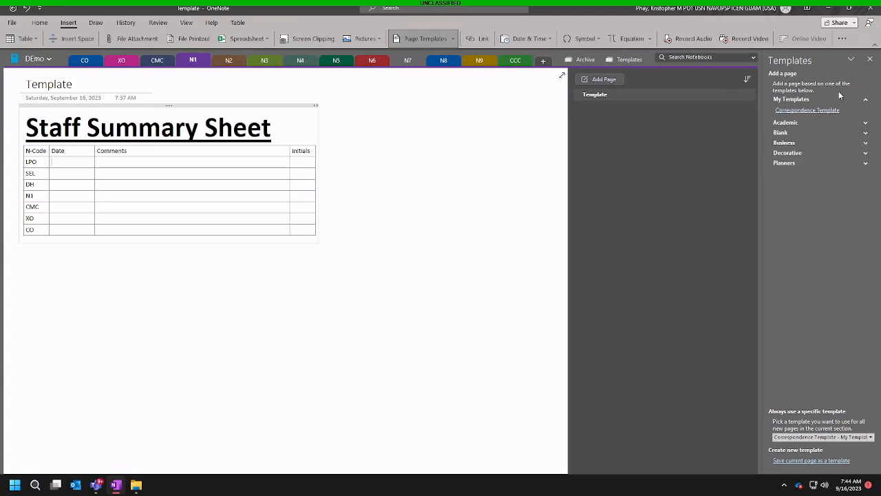
left_click(870, 60)
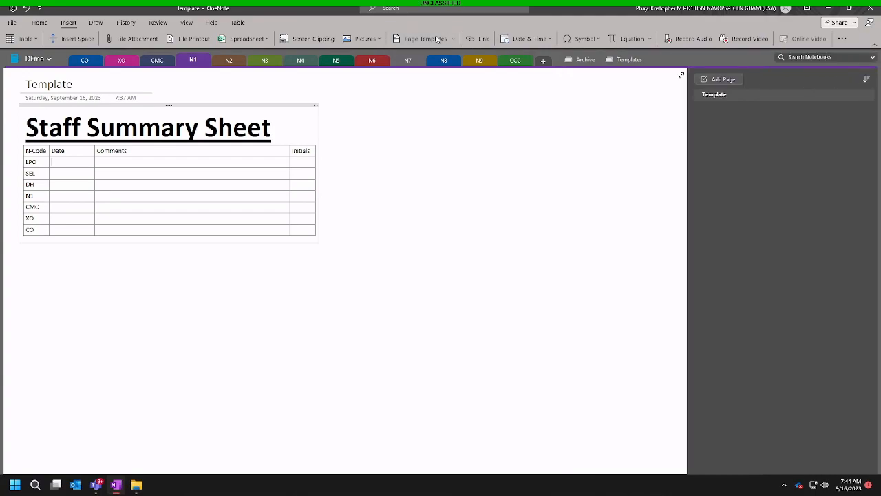
Add three new pages based on the default template to the N1 section and look through them.
left_click(725, 81)
left_click(728, 82)
left_click(728, 80)
left_click(728, 94)
left_click(723, 121)
left_click(722, 108)
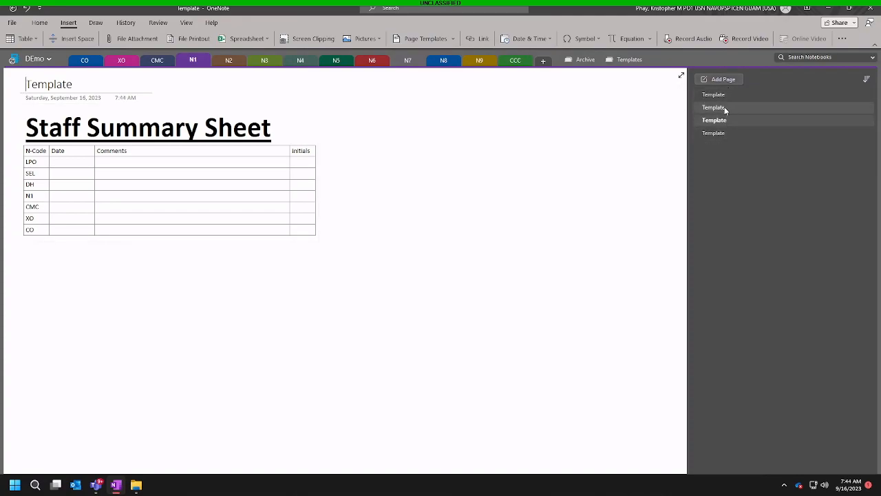
Delete the three added template pages from the N1 section, keeping the original Template page.
right_click(724, 106)
left_click(750, 127)
right_click(727, 106)
left_click(750, 125)
right_click(725, 110)
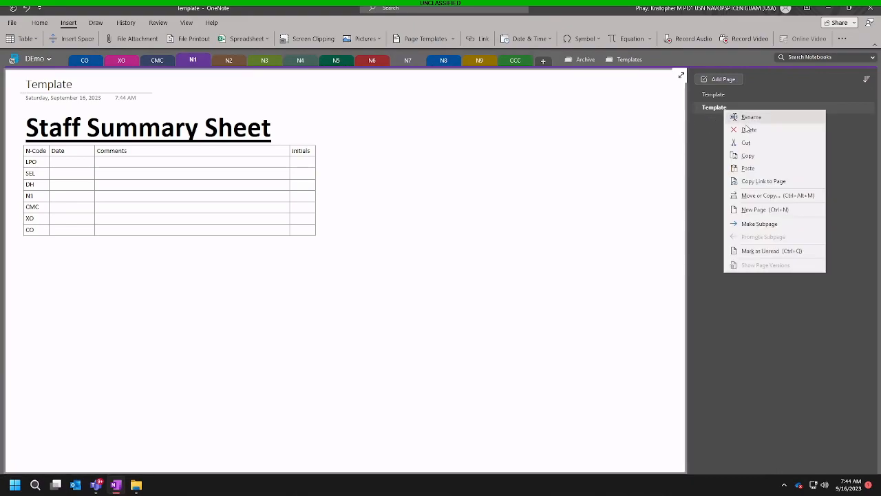
left_click(753, 125)
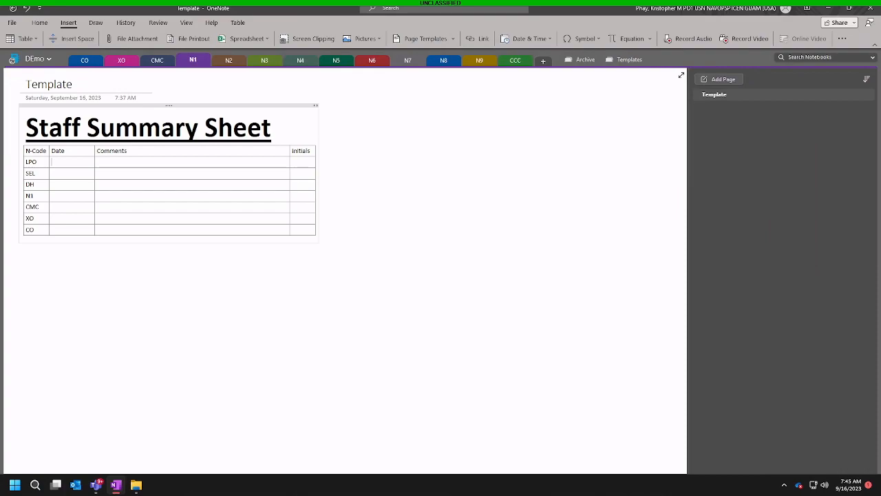
Make the Correspondence Template the default for new pages in the N2 section.
left_click(237, 61)
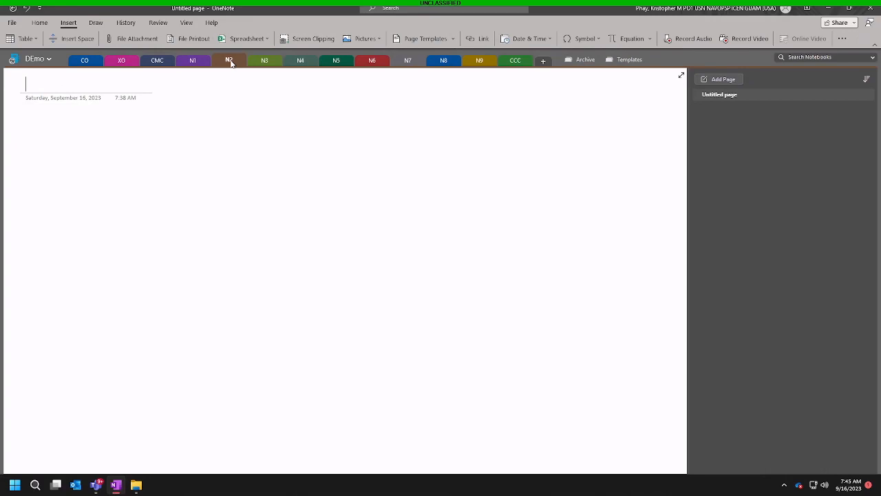
left_click(425, 40)
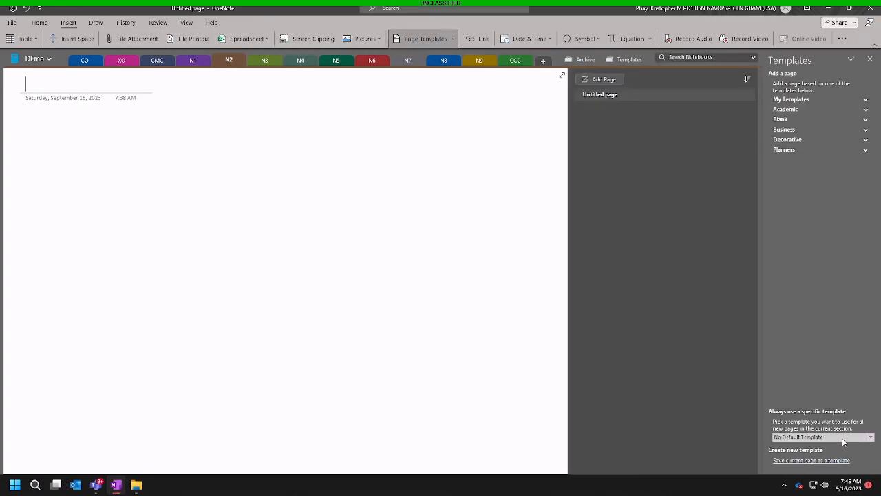
left_click(870, 438)
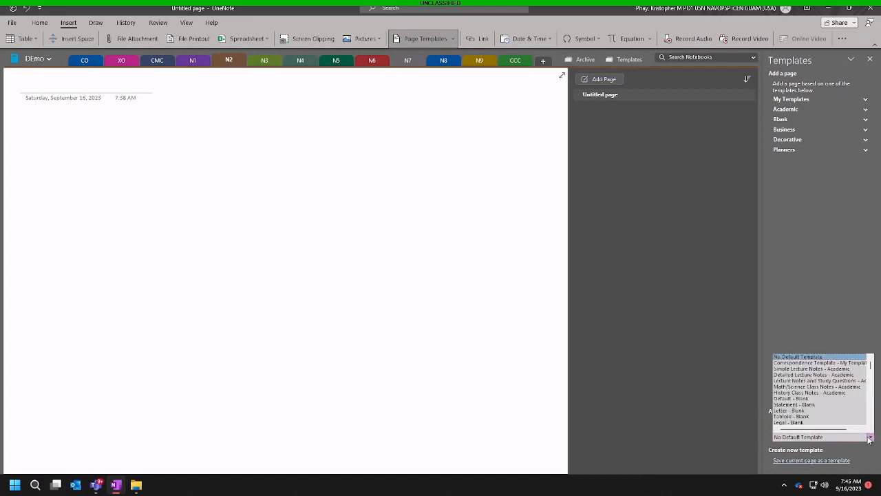
left_click(870, 438)
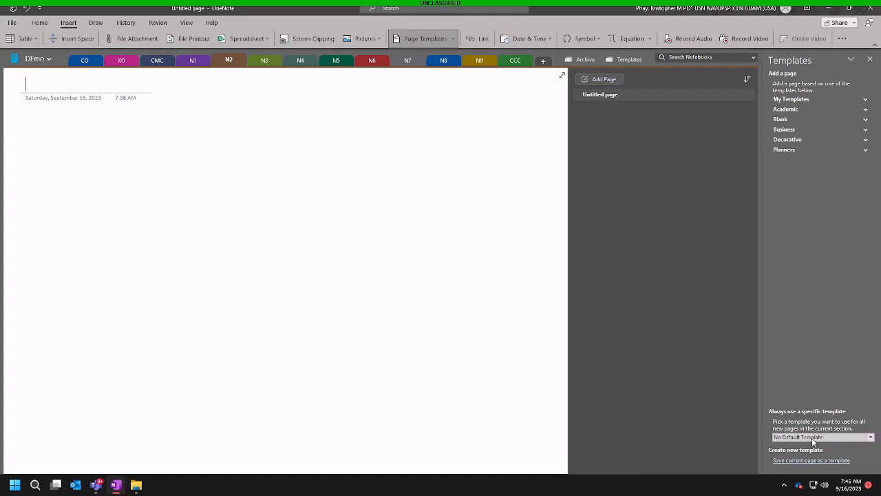
left_click(871, 438)
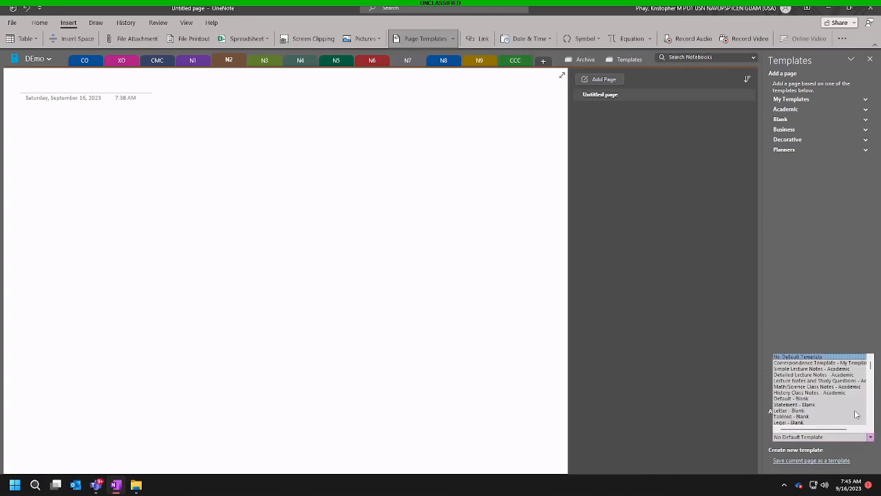
left_click(835, 363)
Make the Correspondence Template the default for new pages in the N3 and N4 sections.
left_click(264, 62)
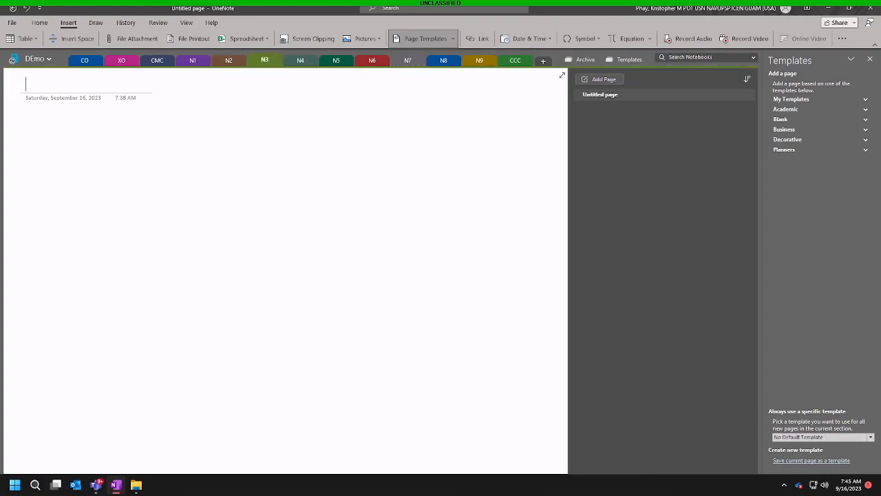
left_click(869, 437)
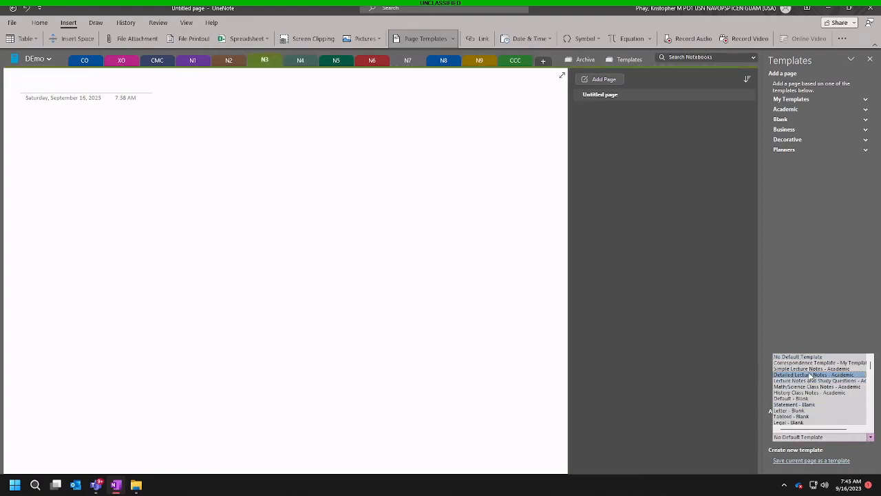
left_click(826, 364)
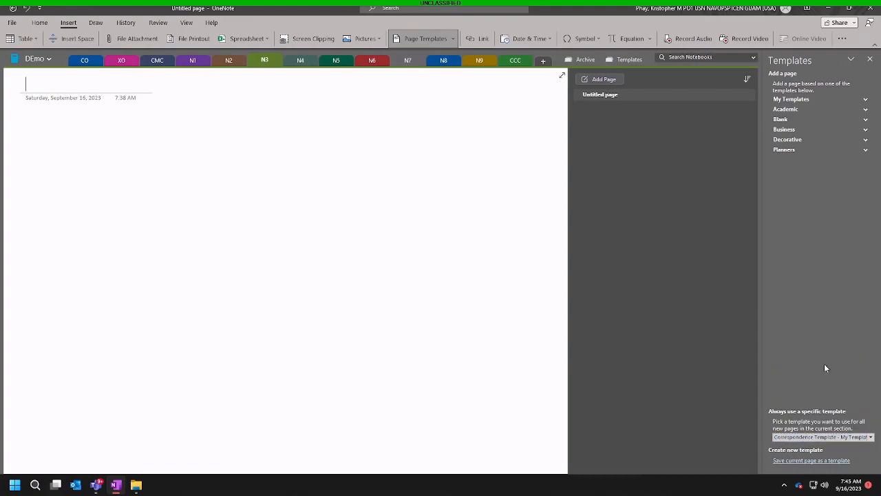
left_click(311, 65)
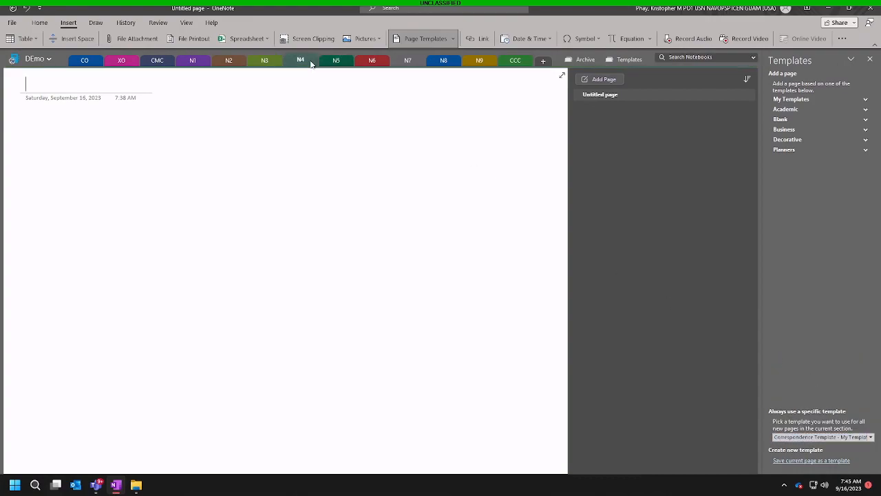
left_click(871, 439)
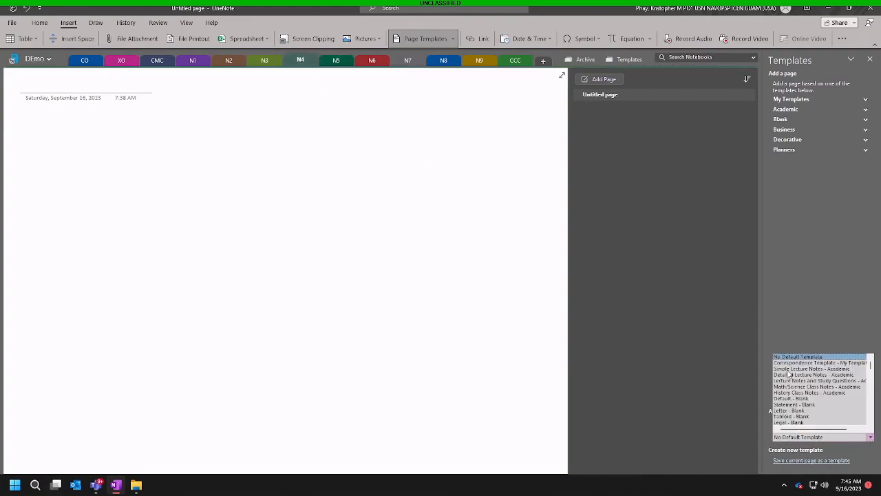
left_click(790, 361)
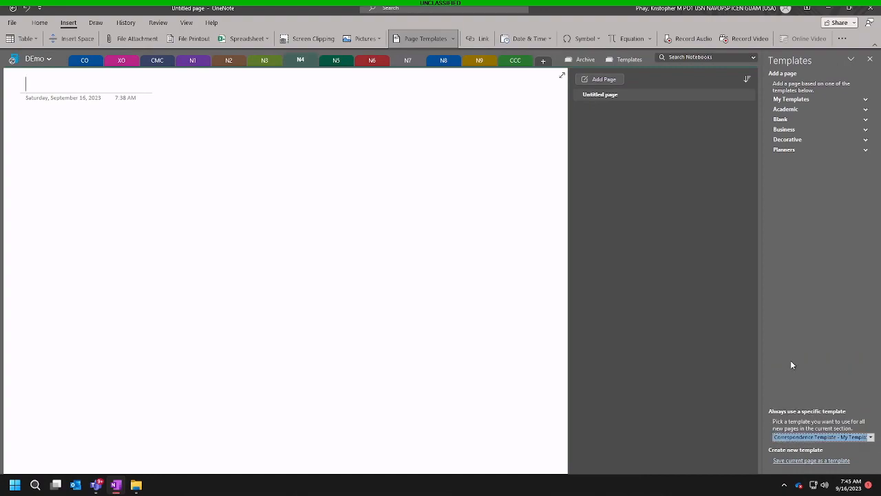
Create a section named "Correspondence Routing" in the Templates section group.
left_click(633, 59)
left_click(84, 61)
type("Correspondence Routing")
key("Return")
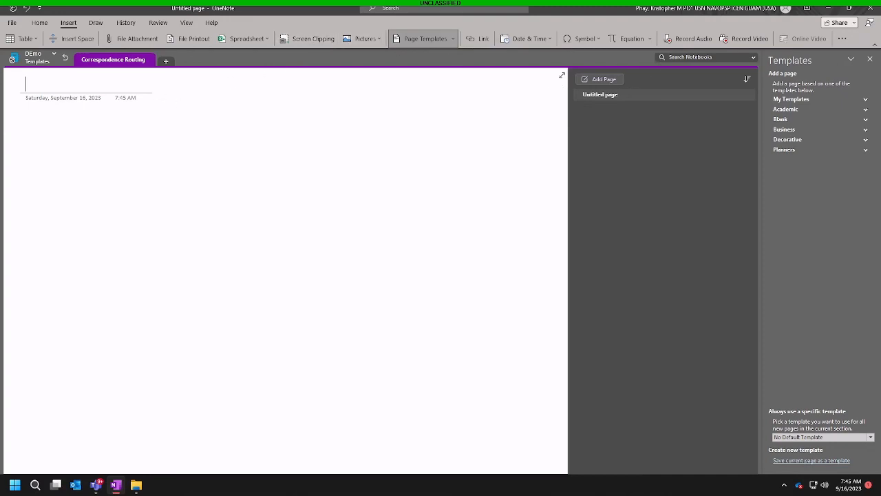
Make the Correspondence Template the default for the Correspondence Routing section and replace its blank page with a new template-based page.
left_click(823, 438)
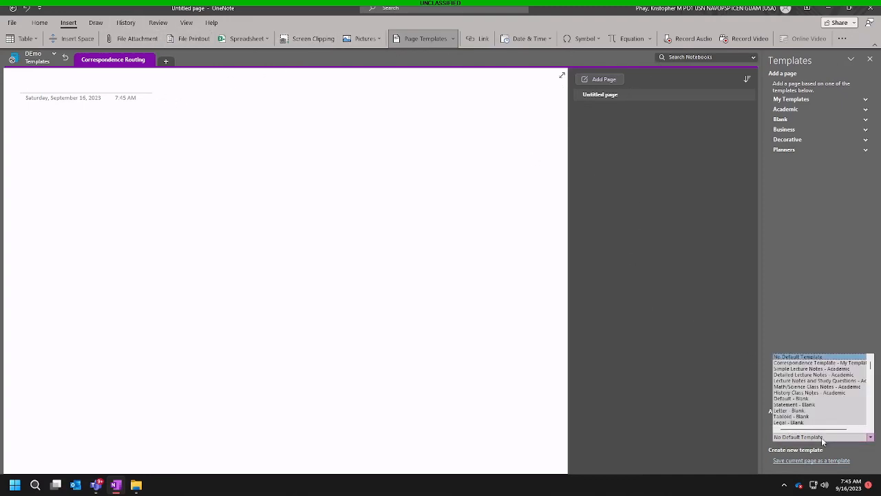
left_click(792, 362)
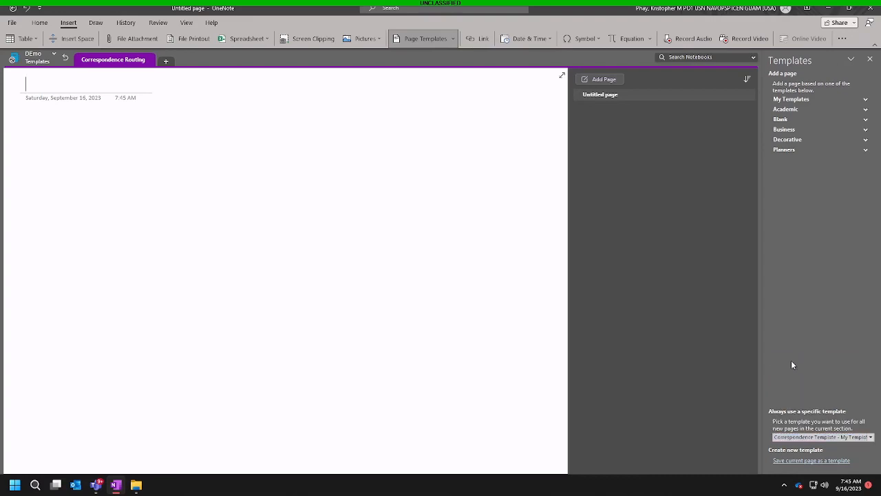
left_click(608, 81)
right_click(612, 96)
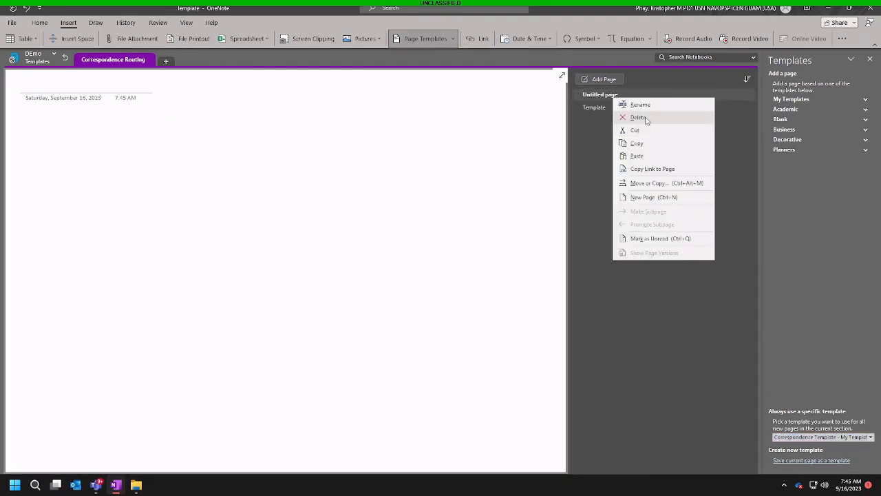
left_click(634, 124)
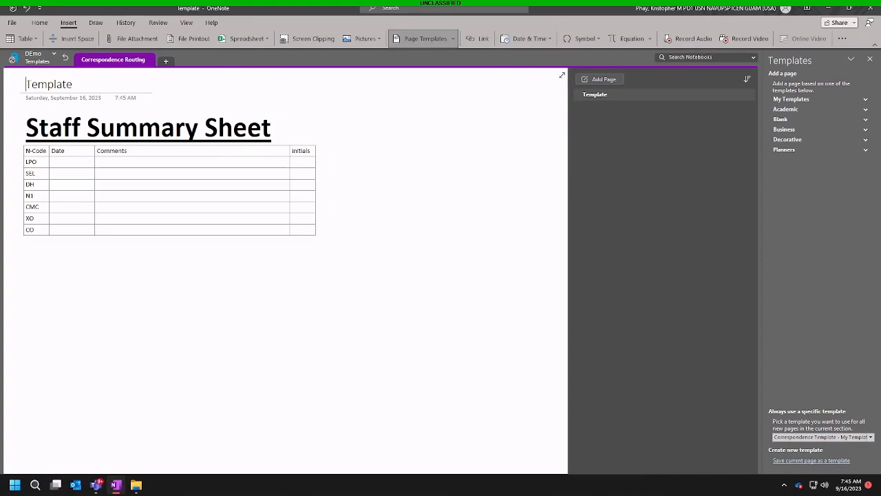
Retitle the new page "Staff Summary Template", correcting the missing space, and close the template list.
type("Staff Sum")
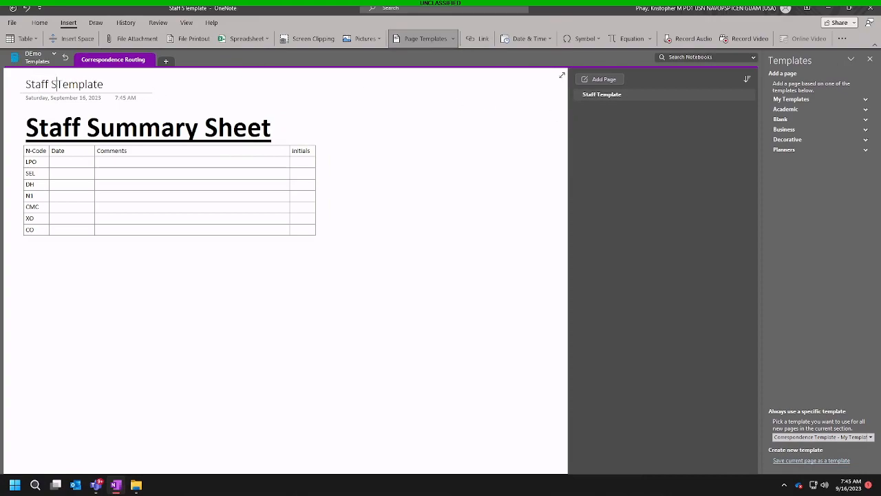
type("mary")
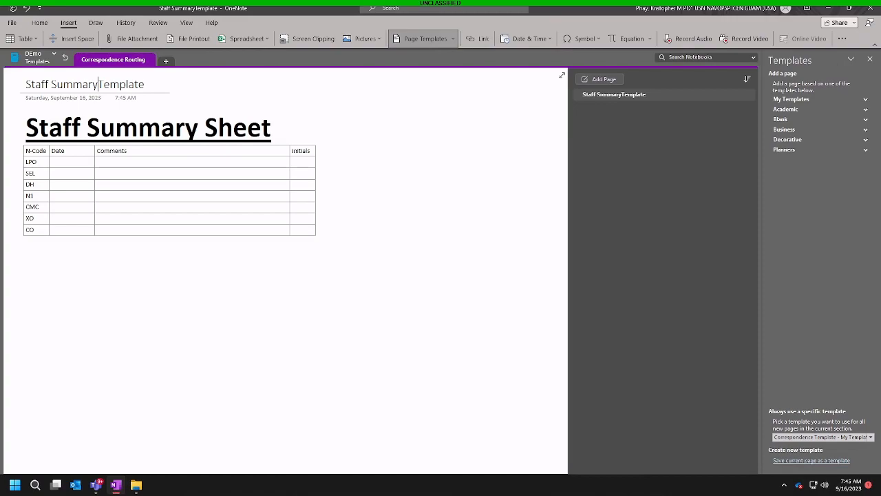
left_click(406, 179)
left_click(870, 60)
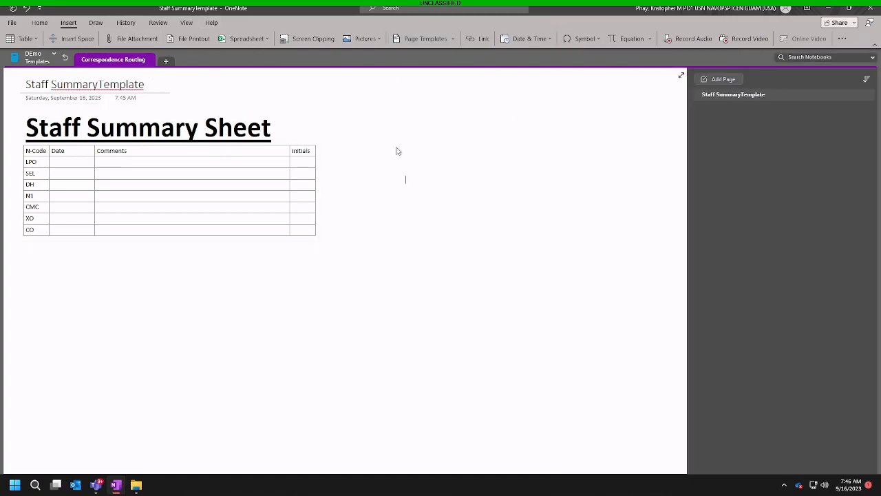
right_click(101, 84)
left_click(159, 96)
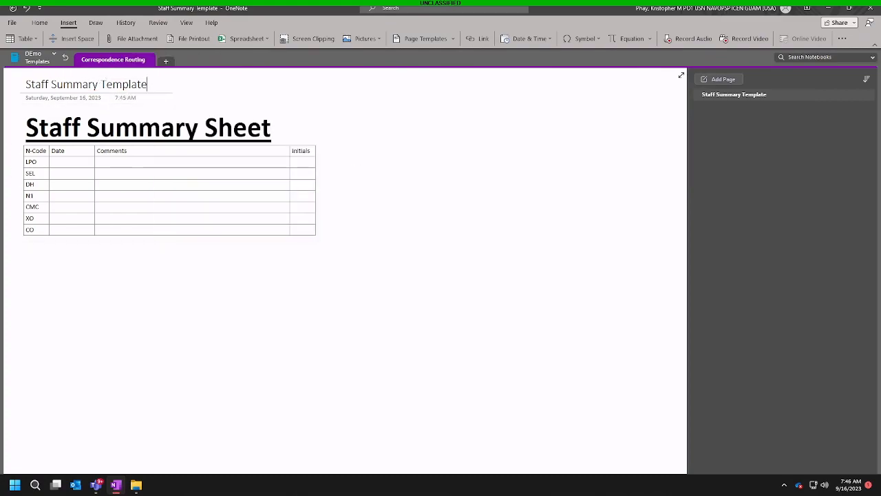
Return to the notebook's N1 section and password-protect it, entering and confirming the section password.
left_click(69, 60)
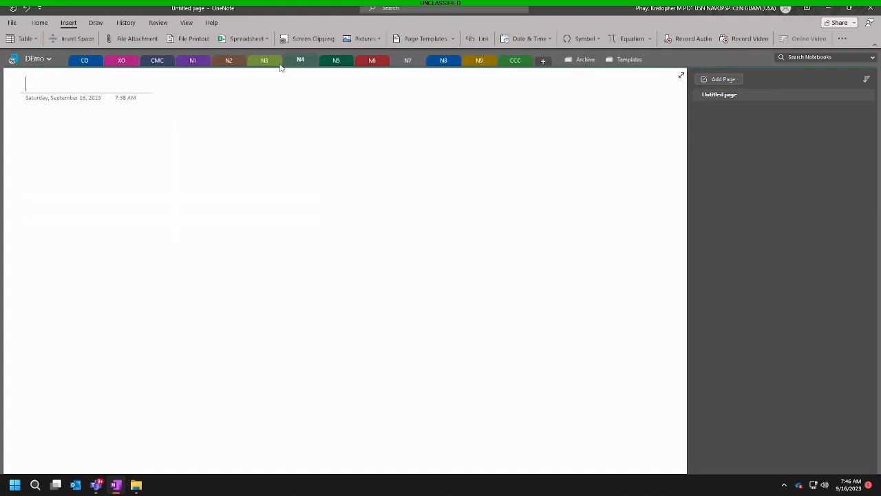
left_click(201, 60)
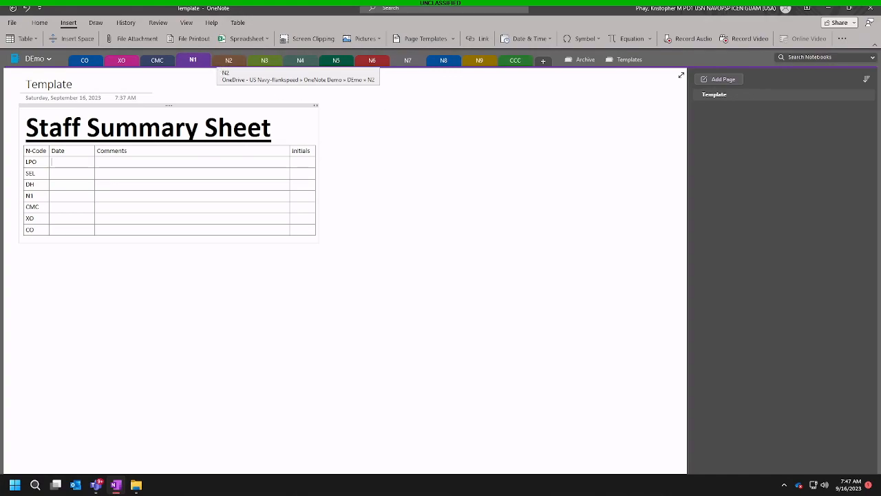
left_click(411, 146)
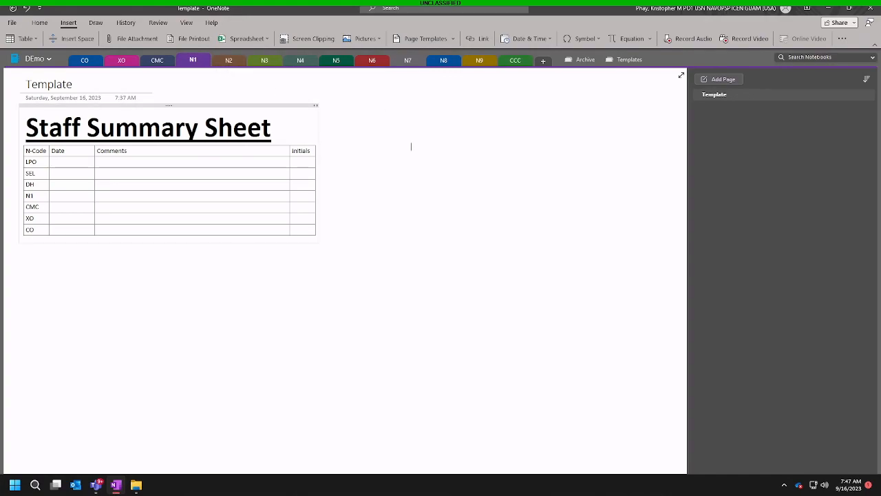
right_click(193, 63)
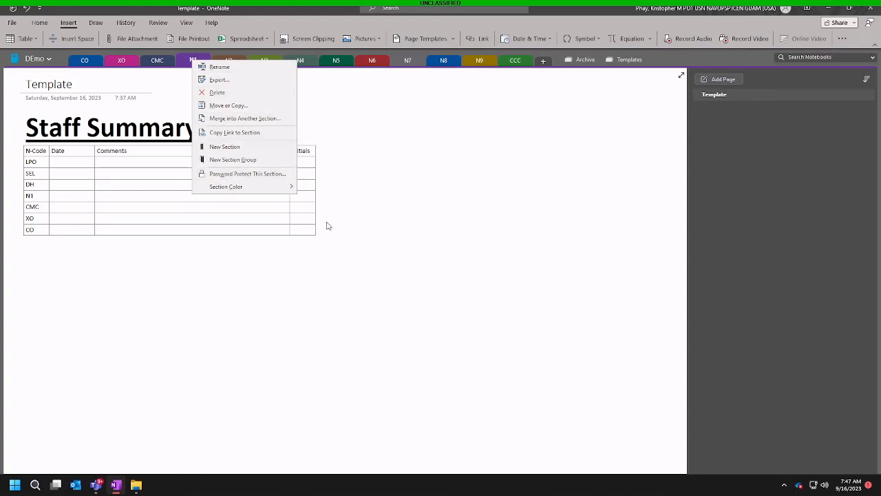
left_click(411, 146)
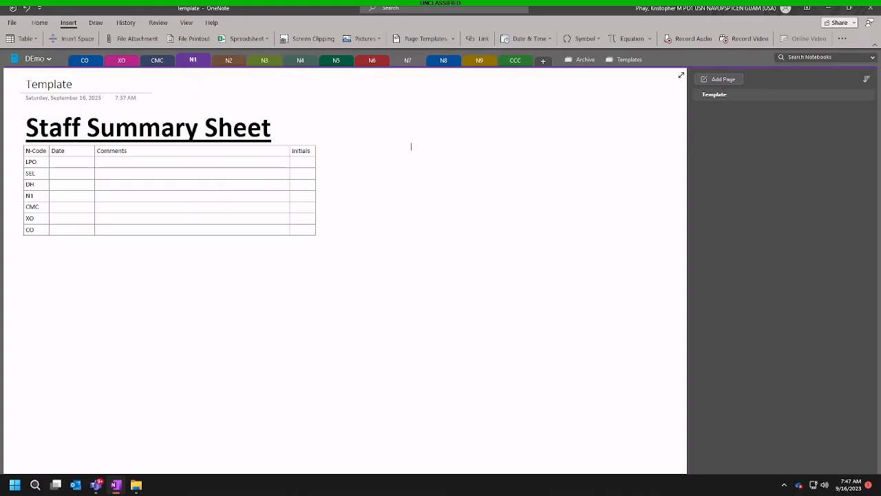
right_click(194, 60)
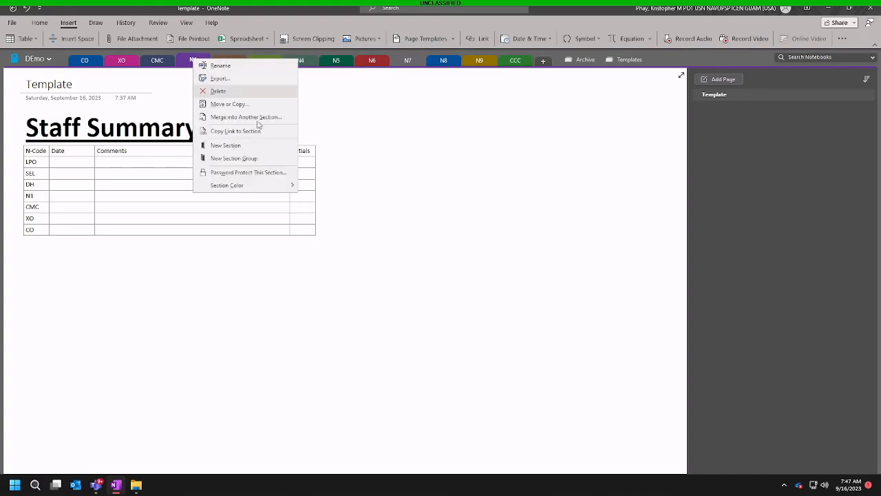
left_click(246, 173)
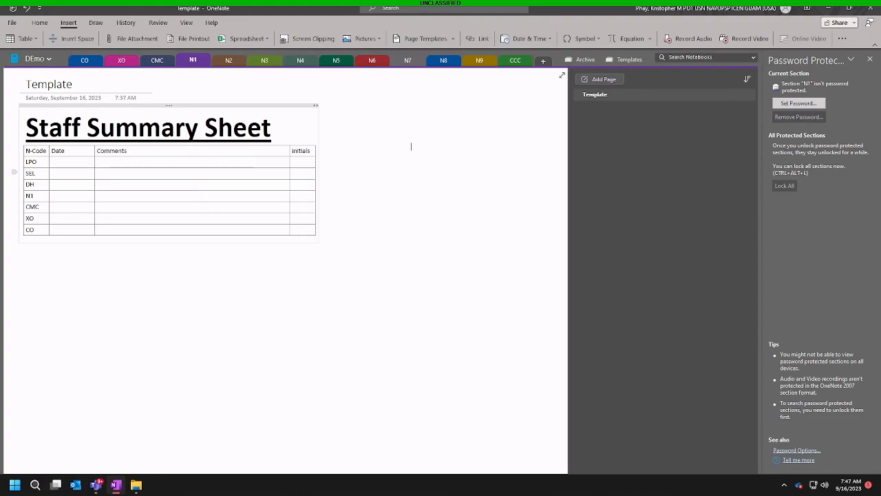
left_click(809, 106)
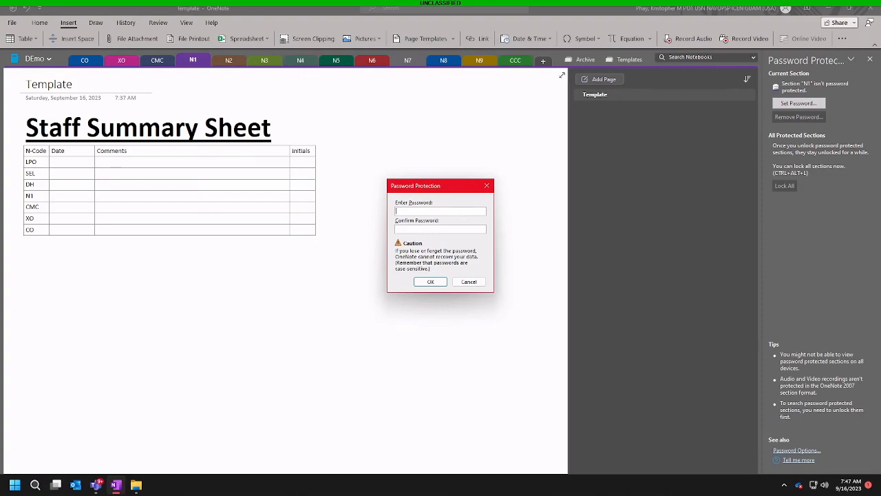
type("*************")
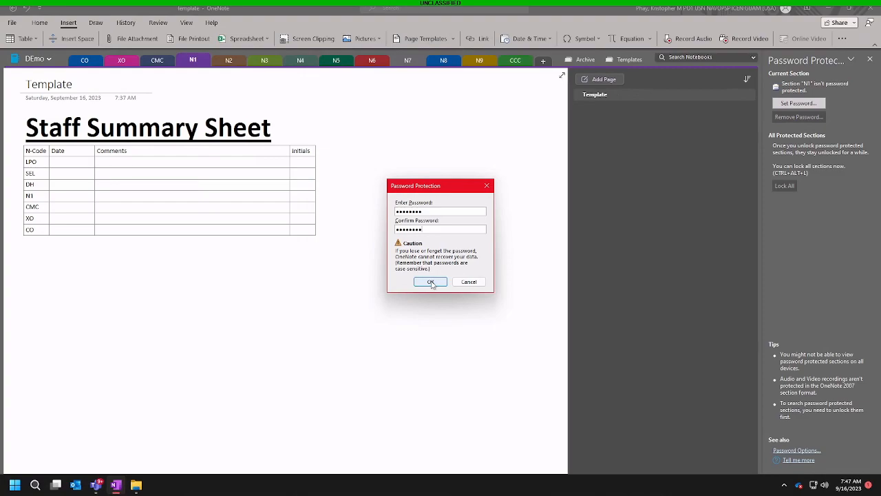
left_click(431, 281)
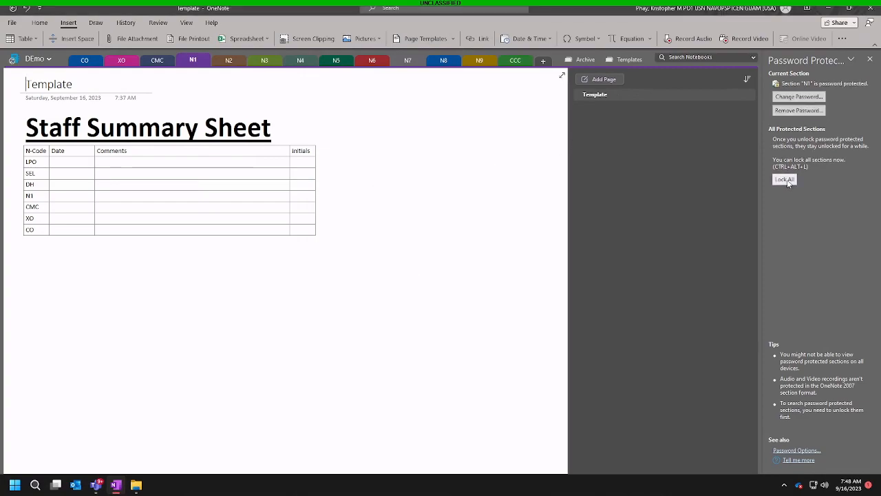
Lock all protected sections, and unlock the N1 section again by entering its section password.
left_click(789, 180)
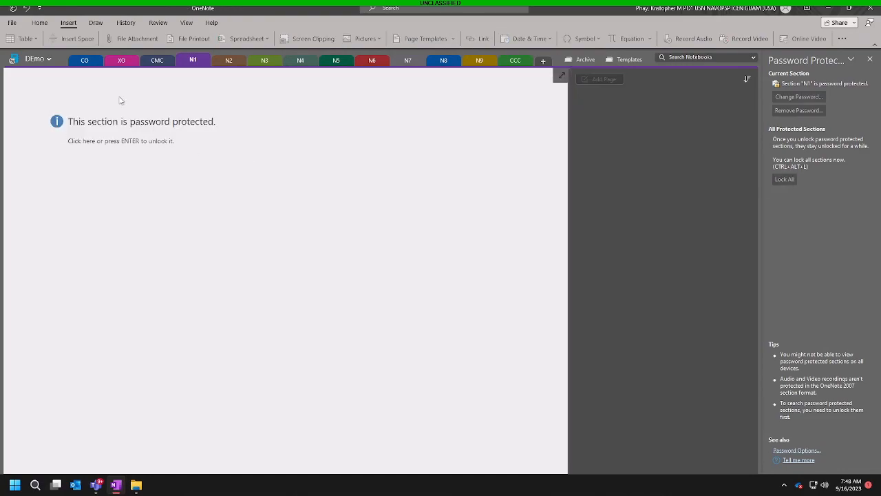
left_click(870, 60)
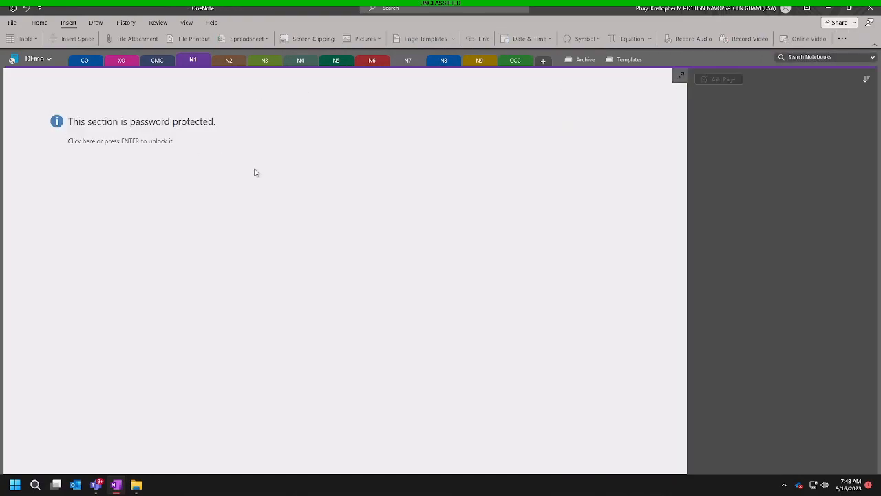
left_click(276, 164)
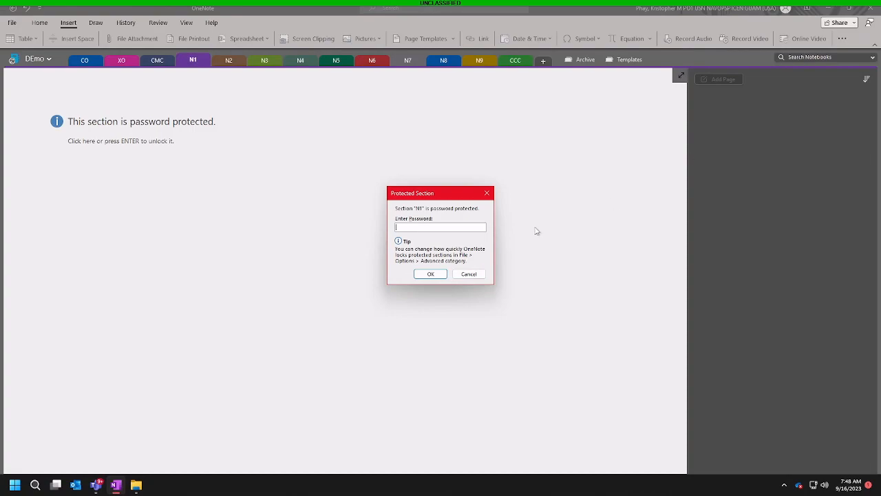
type("*********")
key("Return")
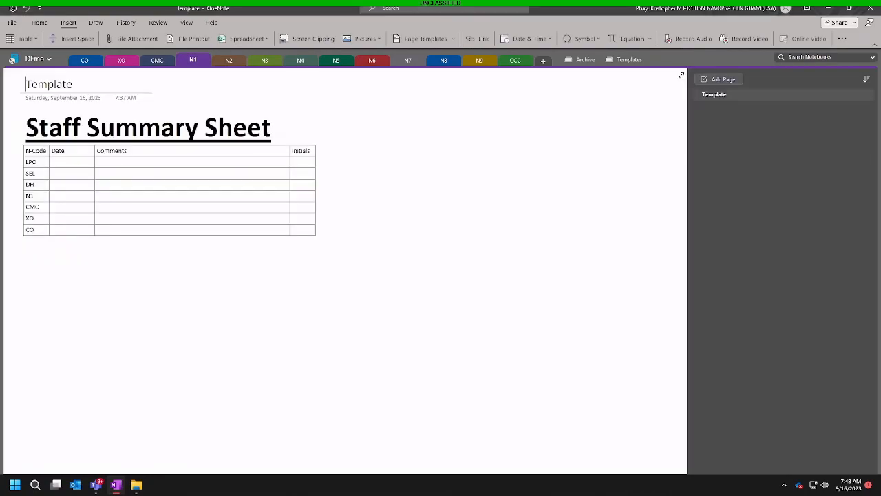
Open the N1 section's password protection settings, lock all protected sections, and unlock N1 by entering the section password.
right_click(197, 62)
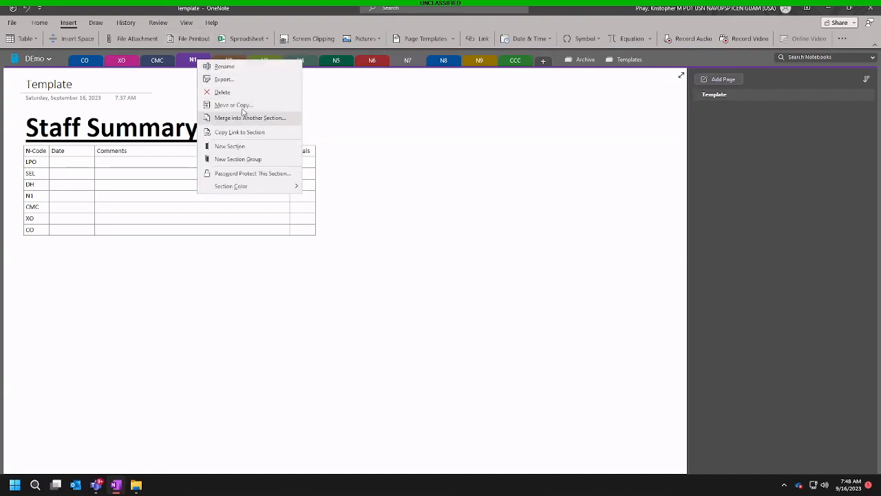
left_click(291, 177)
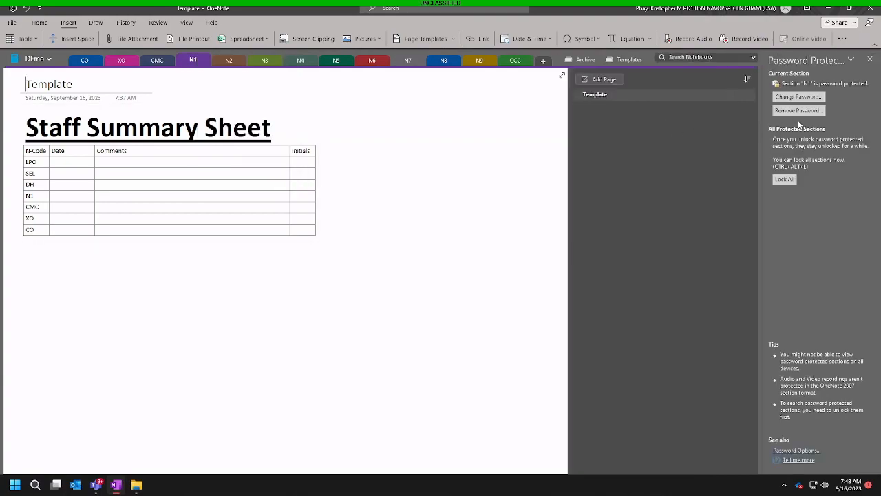
left_click(785, 179)
left_click(465, 187)
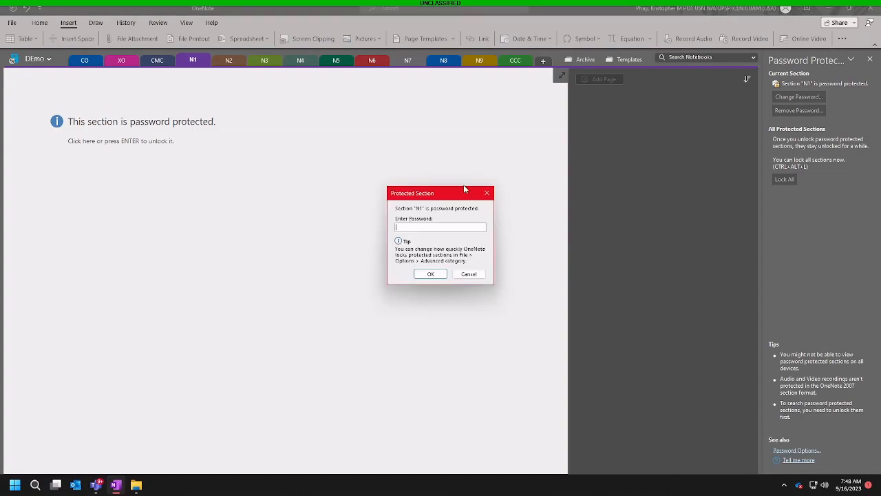
type("*******")
key("Return")
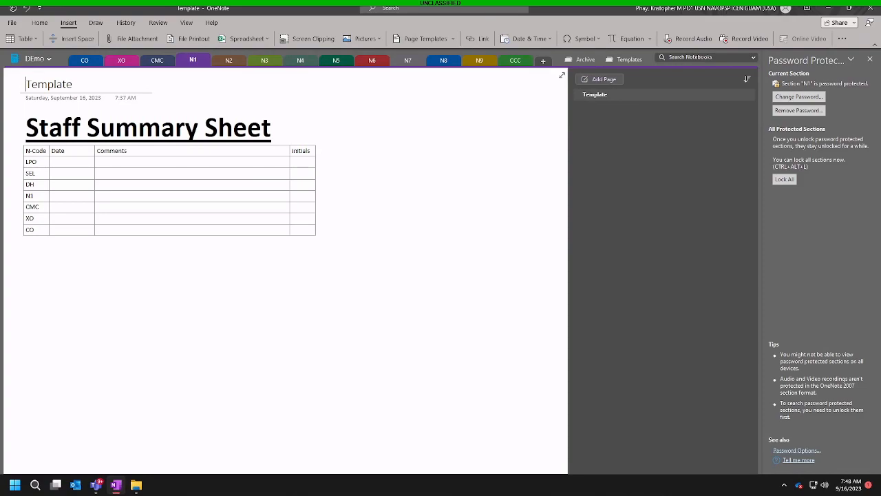
Lock all protected sections again, close the password protection settings, and unlock the N1 section by entering its section password.
key("ctrl+alt+l")
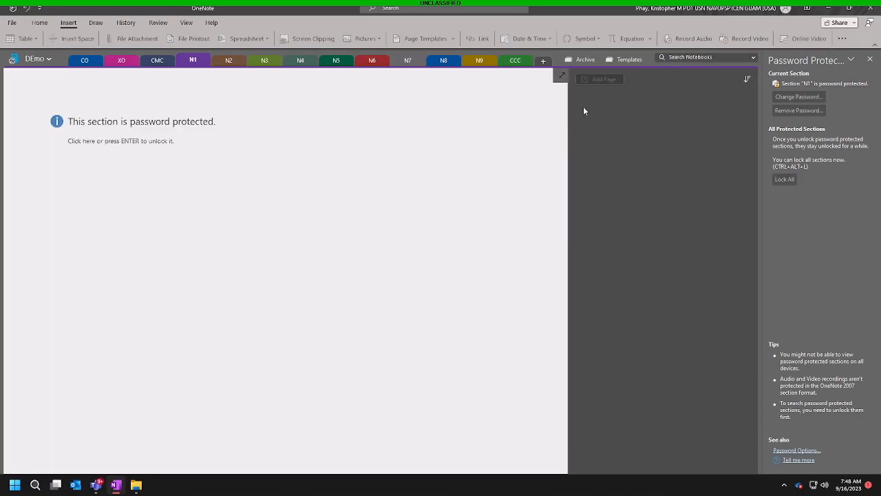
left_click(870, 60)
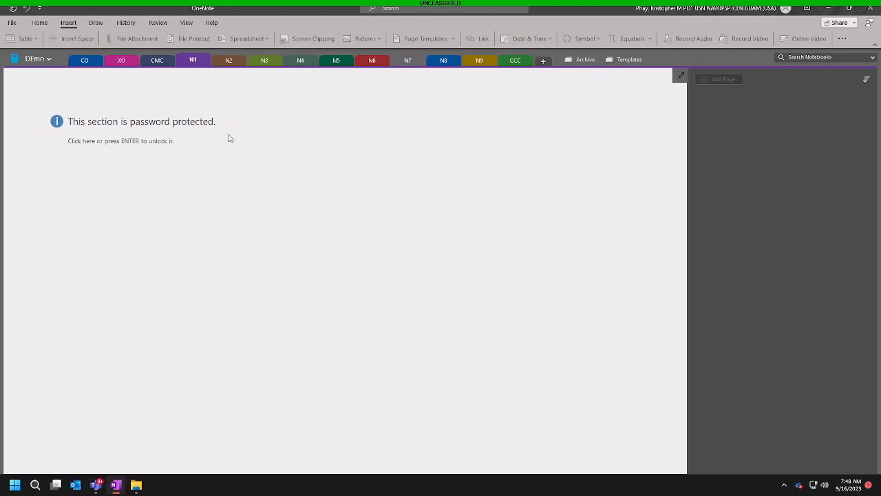
left_click(190, 150)
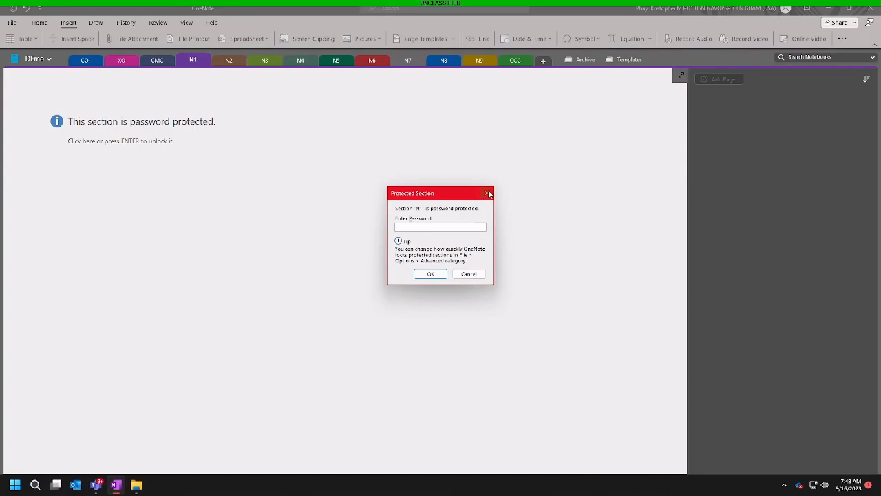
type("********")
key("Return")
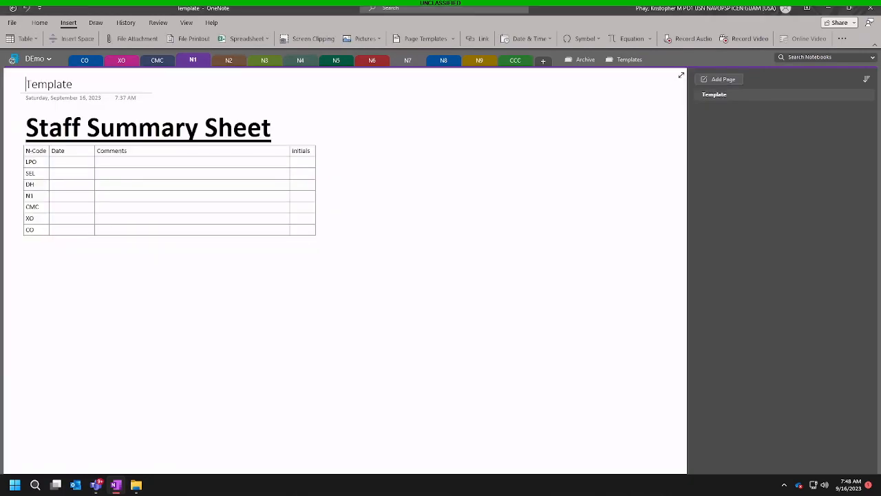
Remove password protection from the N1 section by entering its current section password, and close the protection settings.
right_click(198, 64)
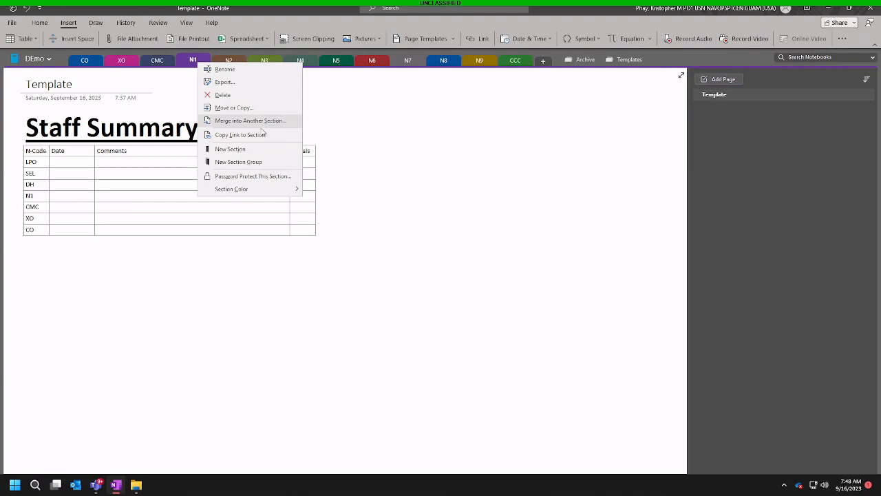
left_click(278, 177)
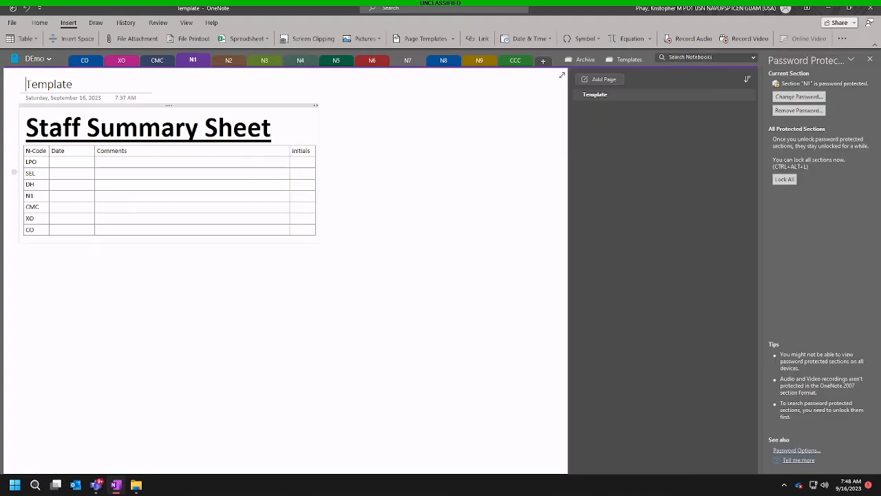
left_click(800, 111)
type("••••••••")
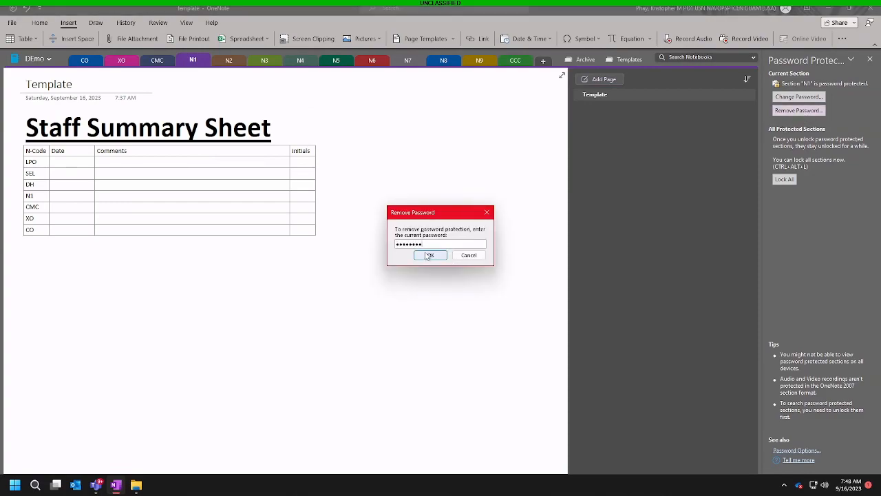
key("Return")
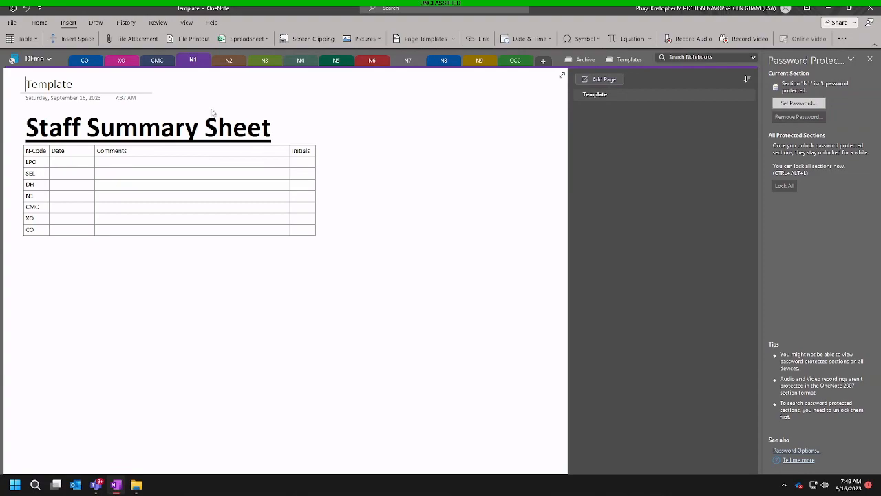
left_click(871, 60)
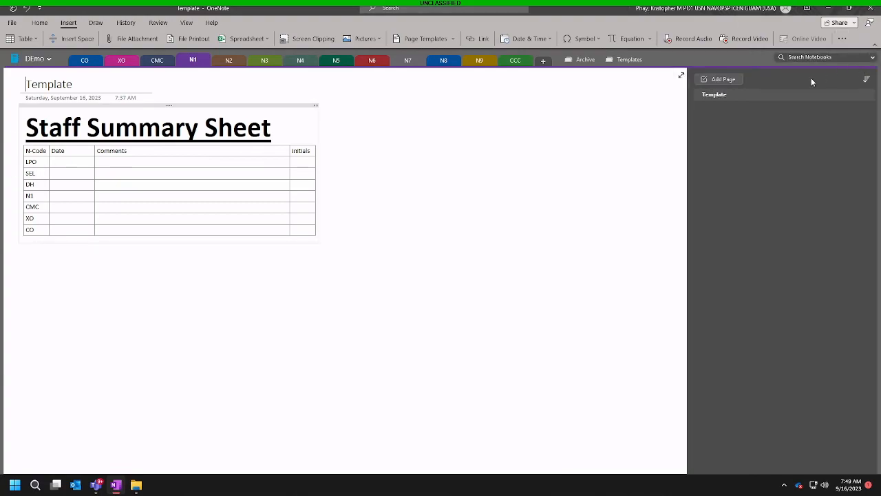